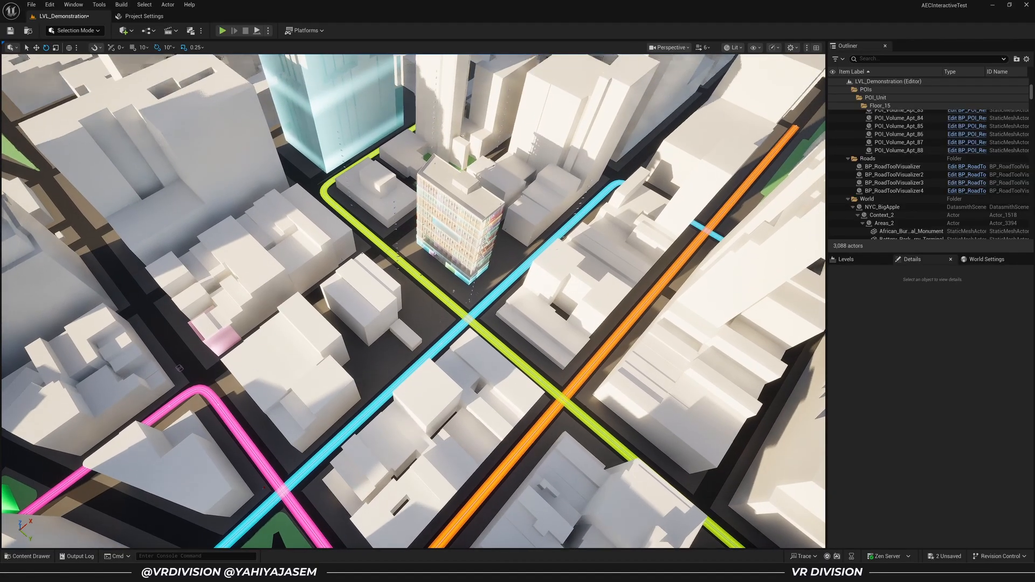
Step: Place the BP_RoadToolVisualizer blueprint from the PointsOfInterest folder on the street beside the light-blue glass building and focus on it
scroll(627, 220, "up", 5)
key("ctrl+space")
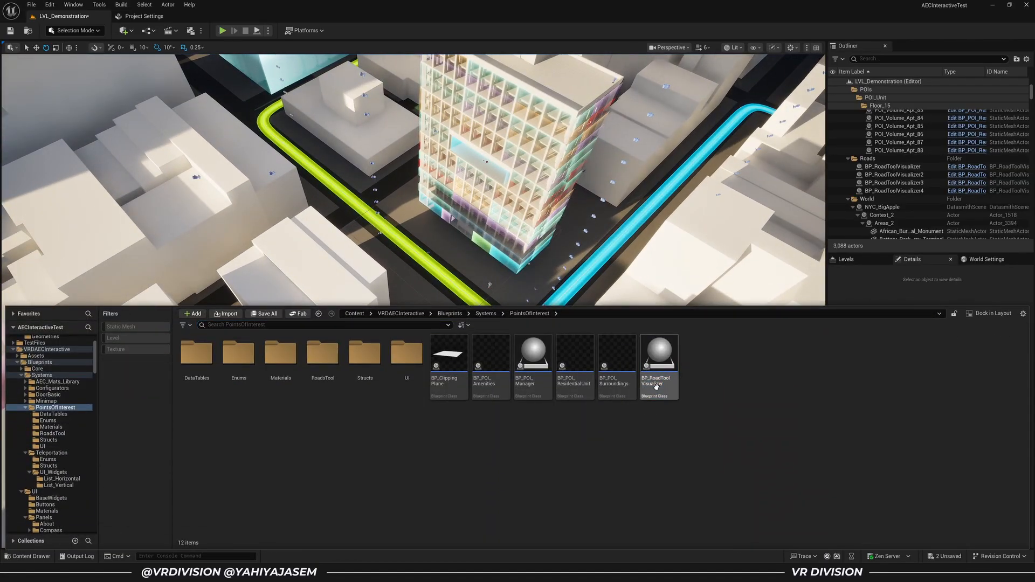
left_click(656, 386)
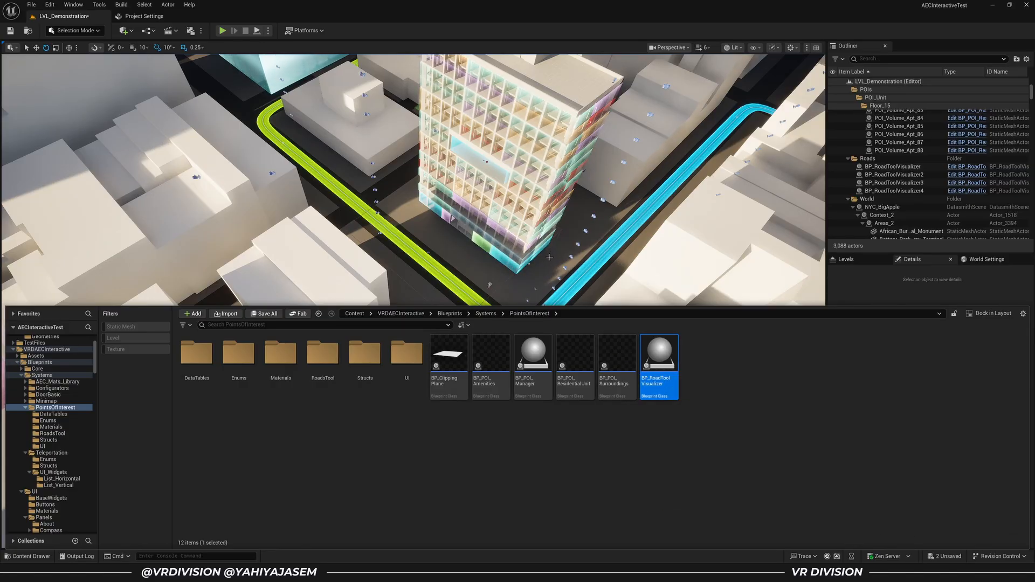
right_click_drag(550, 257, 554, 231)
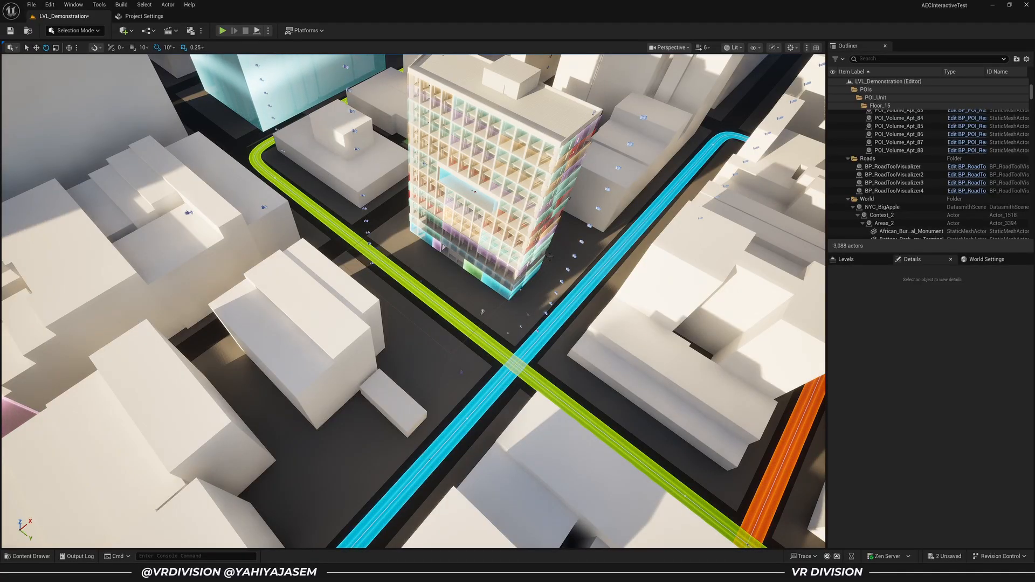
key("ctrl+space")
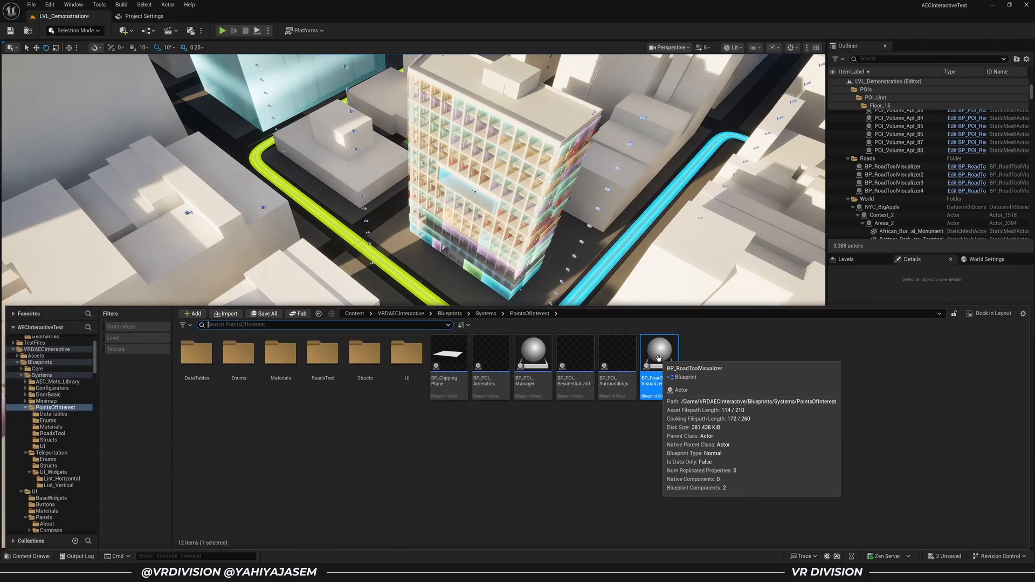
left_click_drag(657, 360, 253, 198)
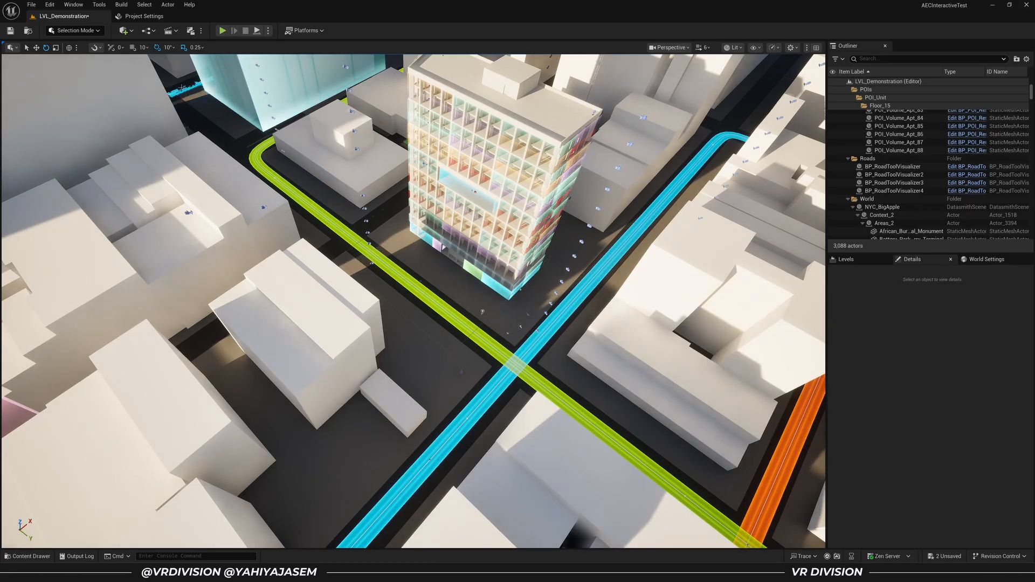
left_click_drag(181, 86, 182, 86)
key("f")
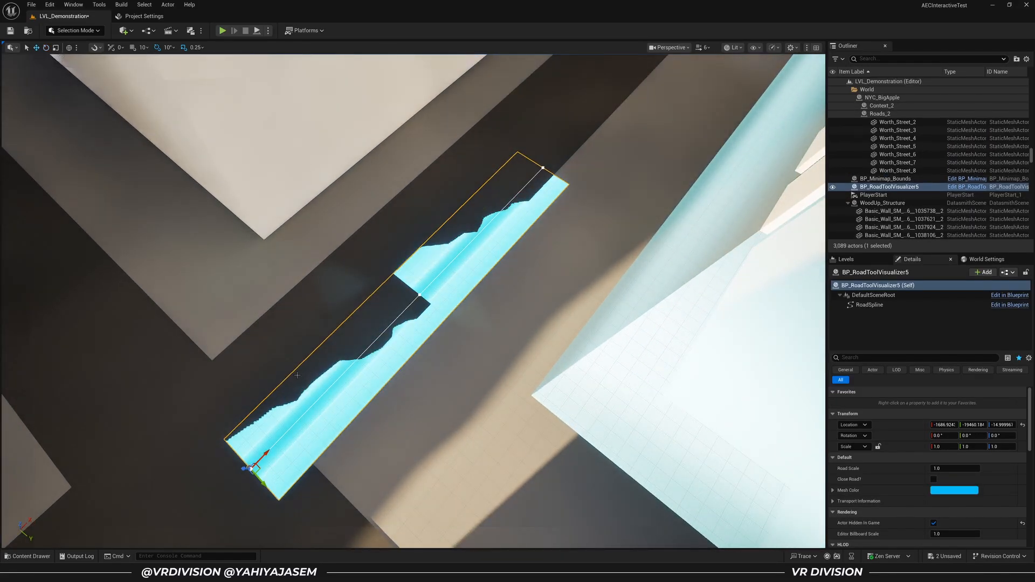
Step: Move the new road actor back along the street to the intersection and set its Z location to -5
scroll(297, 375, "down", 1)
left_click_drag(272, 451, 181, 471)
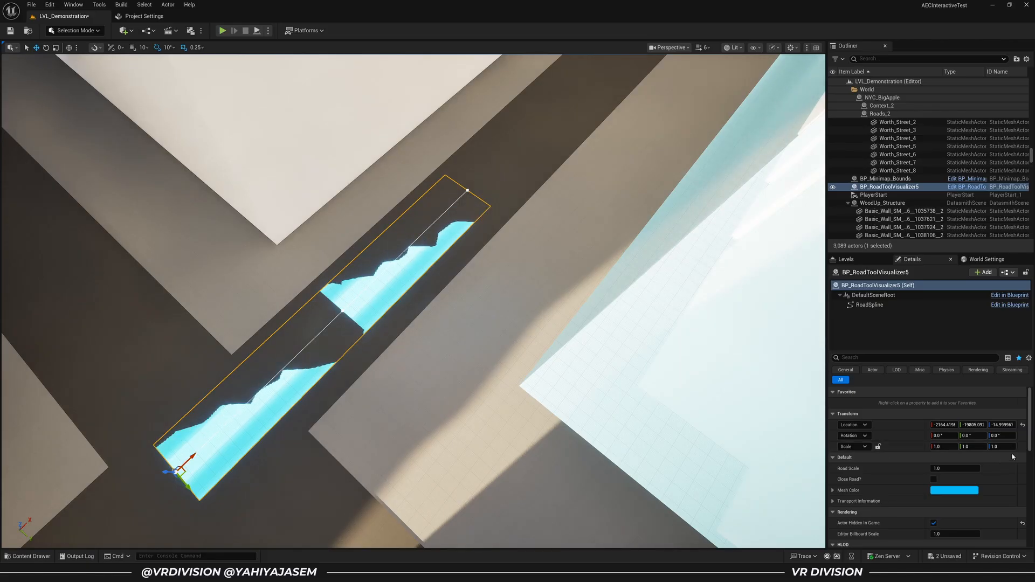
left_click(1002, 425)
type("-9")
key("Return")
left_click_drag(562, 357, 563, 270, "alt")
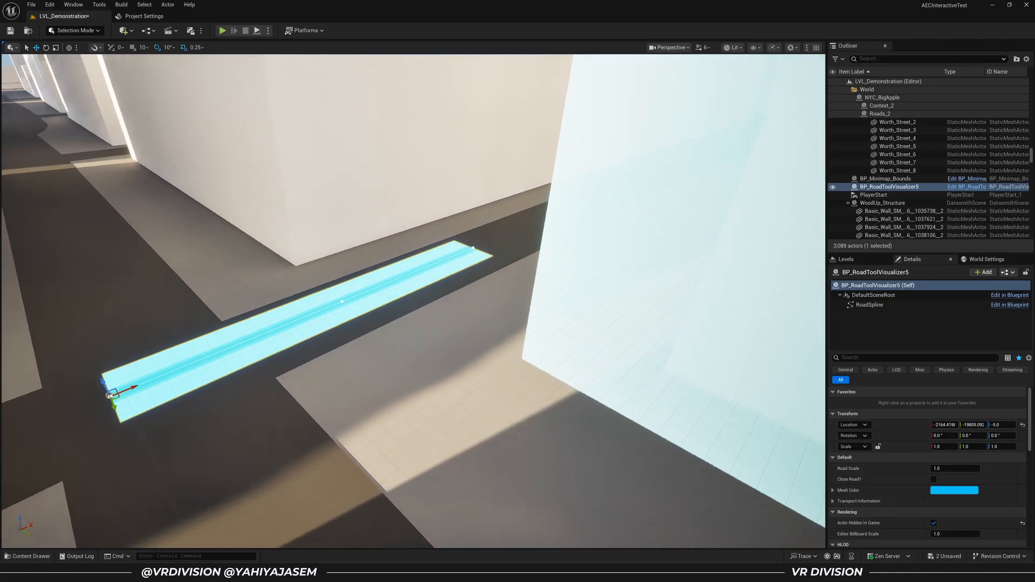
Step: Stretch the road along the street by moving the spline's end point to about X 8215
key("w")
right_click_drag(241, 371, 384, 328)
key("a")
key("s")
left_click(384, 329)
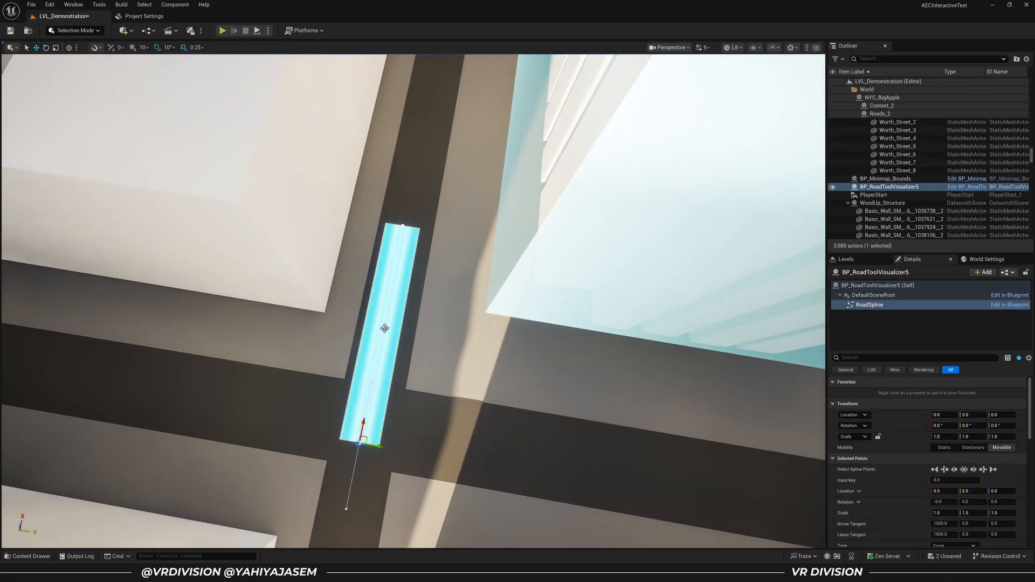
left_click(382, 326)
left_click(402, 226)
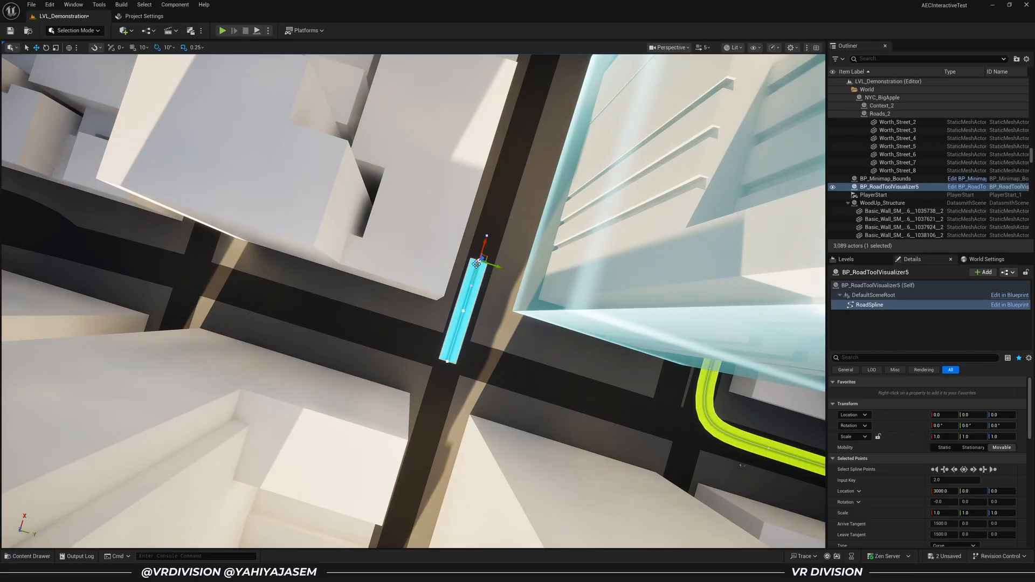
right_click_drag(483, 260, 397, 260)
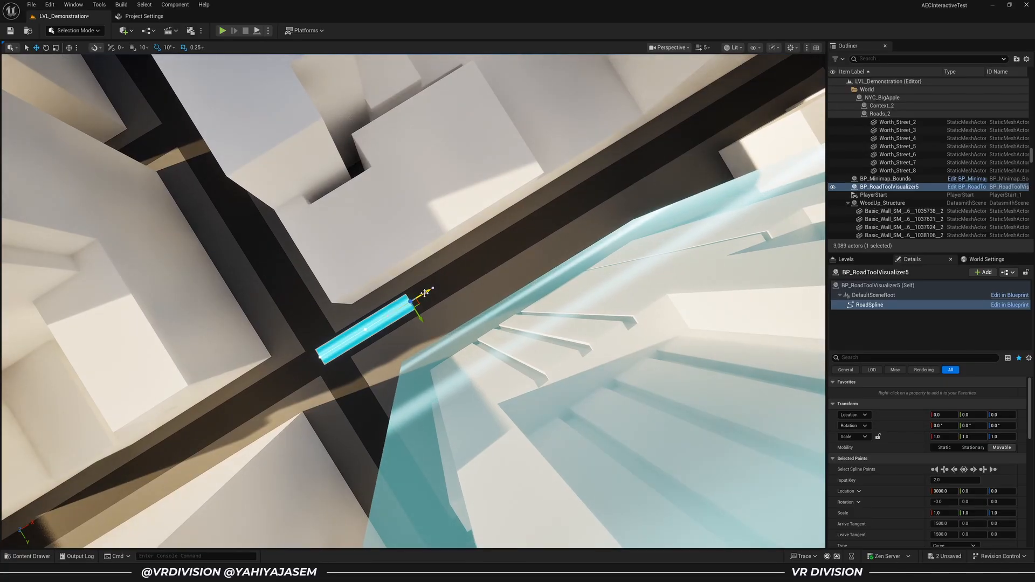
left_click_drag(425, 294, 579, 200)
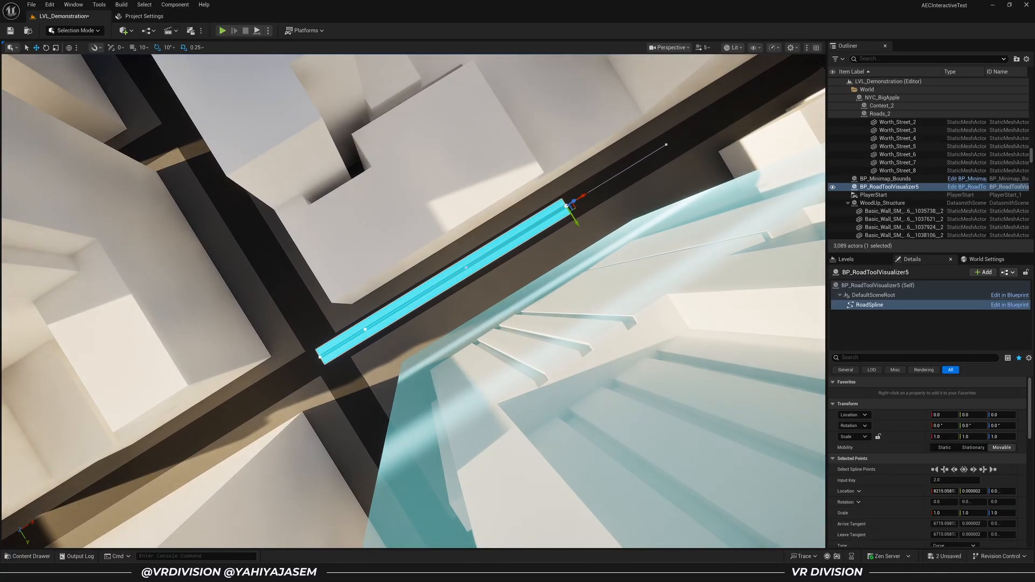
Step: Extend the road with an additional spline point at the next intersection, at about X 16140
right_click_drag(579, 200, 413, 184)
key("d")
key("d")
scroll(412, 184, "down", 3)
key("s")
scroll(395, 293, "down", 1)
mouse_move(395, 293)
right_mouse_down()
mouse_move(368, 256)
mouse_move(391, 247)
mouse_move(395, 293)
right_mouse_up()
left_click_drag(337, 260, 441, 421)
key("w")
right_click_drag(440, 420, 473, 448)
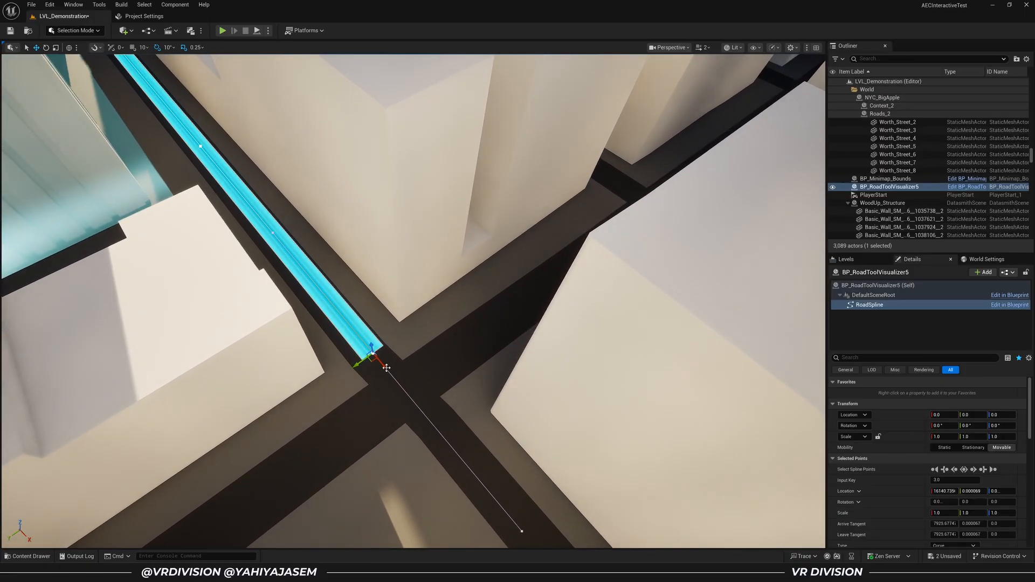
Step: Add a spline point around the corner at about X 17230, Y -2025 and align it with the cross street
left_click_drag(382, 359, 482, 335)
scroll(469, 339, "up", 2)
key("e")
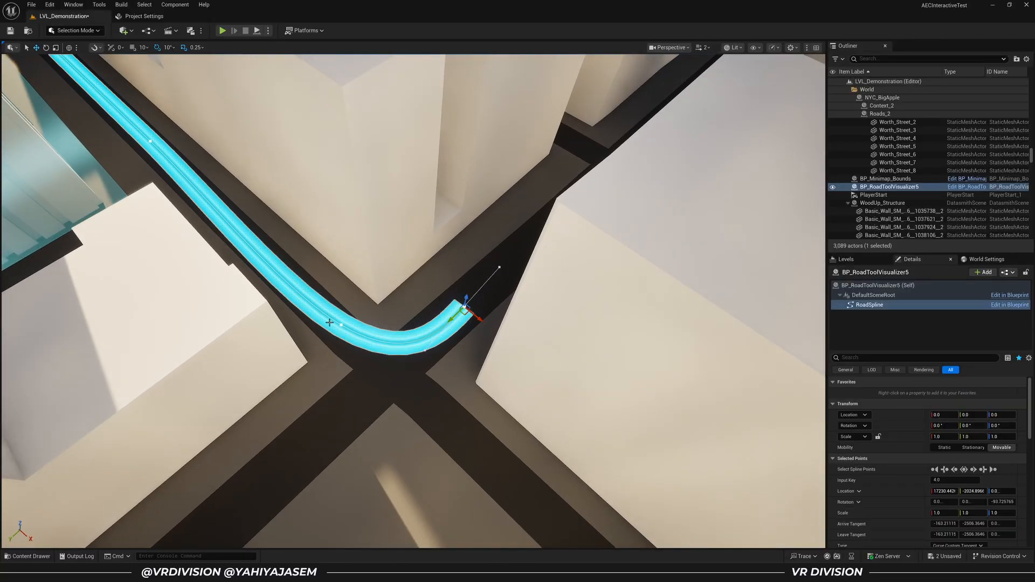
key("w")
Step: Set the X of the Arrive and Leave tangents to 6000 for the spline point just before the corner
left_click(342, 326)
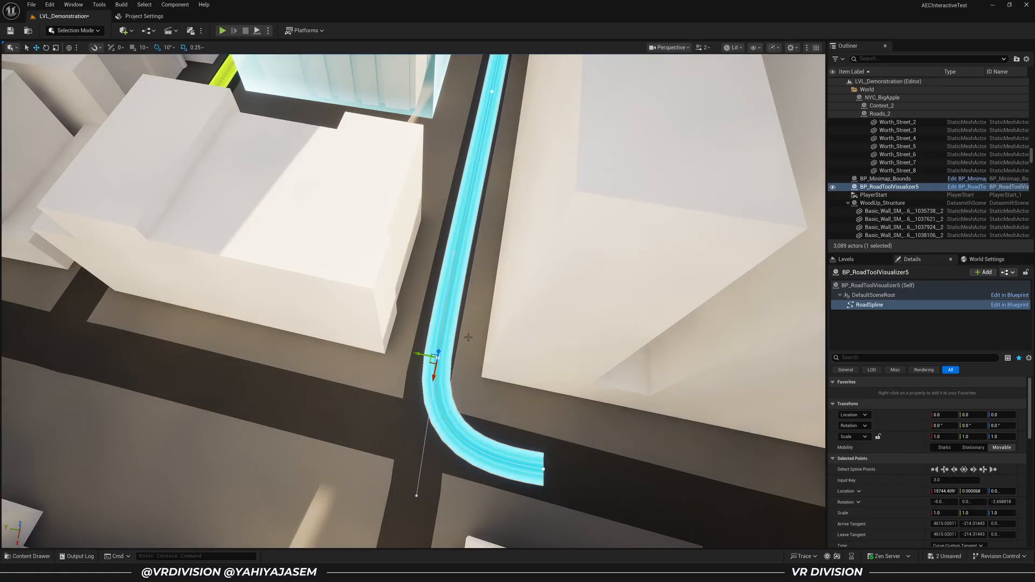
right_click_drag(444, 363, 461, 356)
scroll(869, 524, "down", 1)
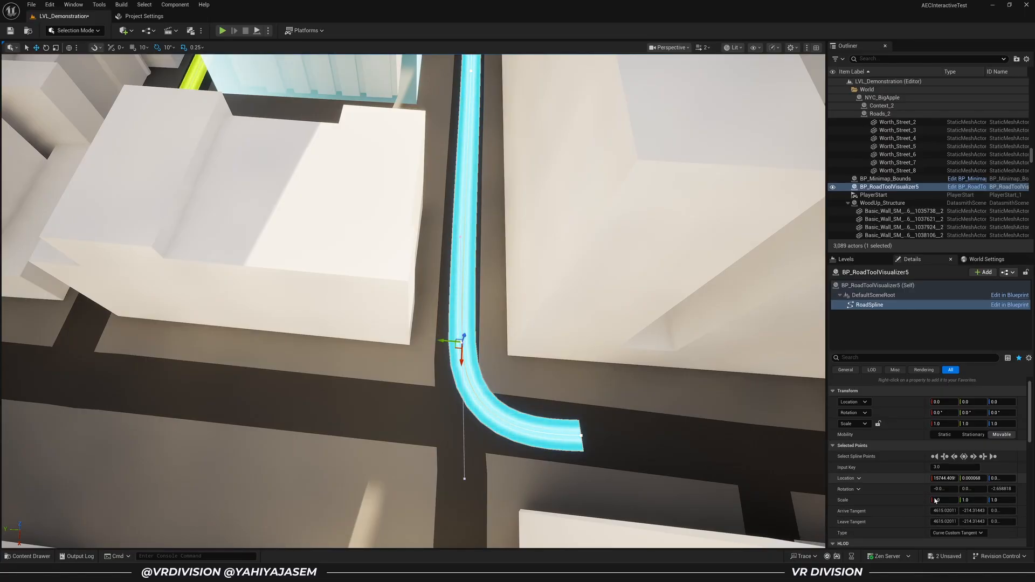
left_click(950, 511)
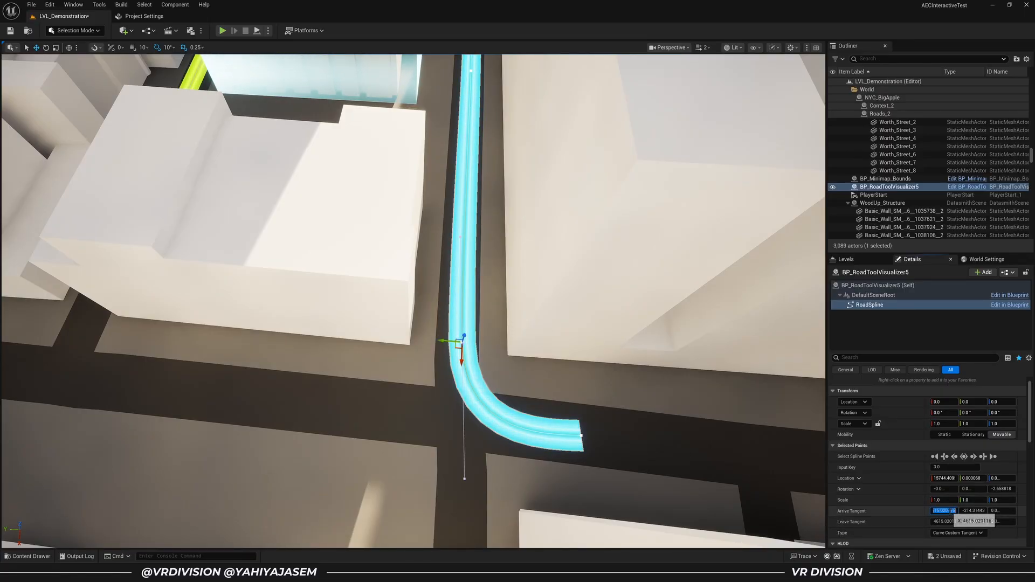
left_click(946, 511)
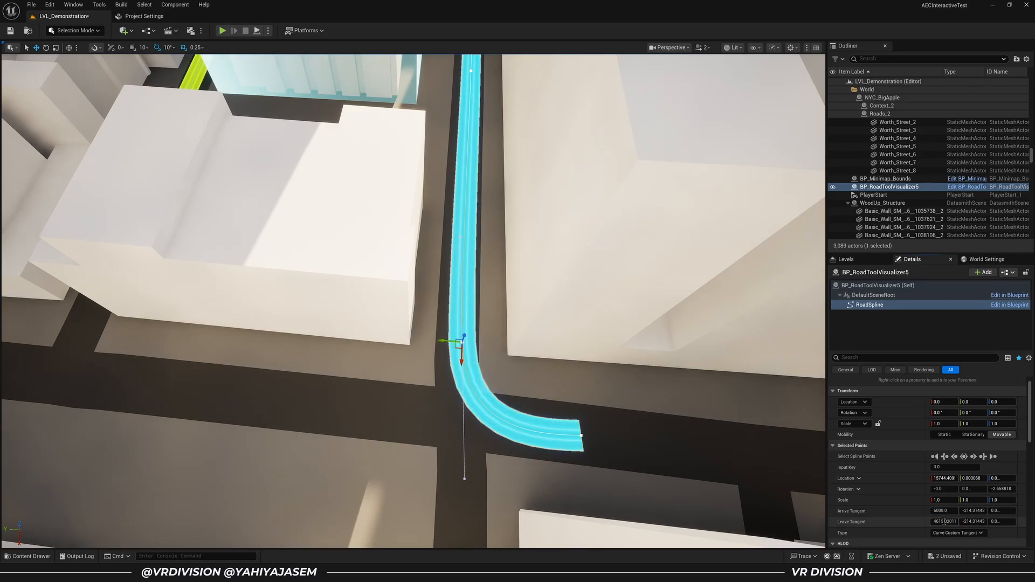
left_click(949, 523)
type("6000")
key("Return")
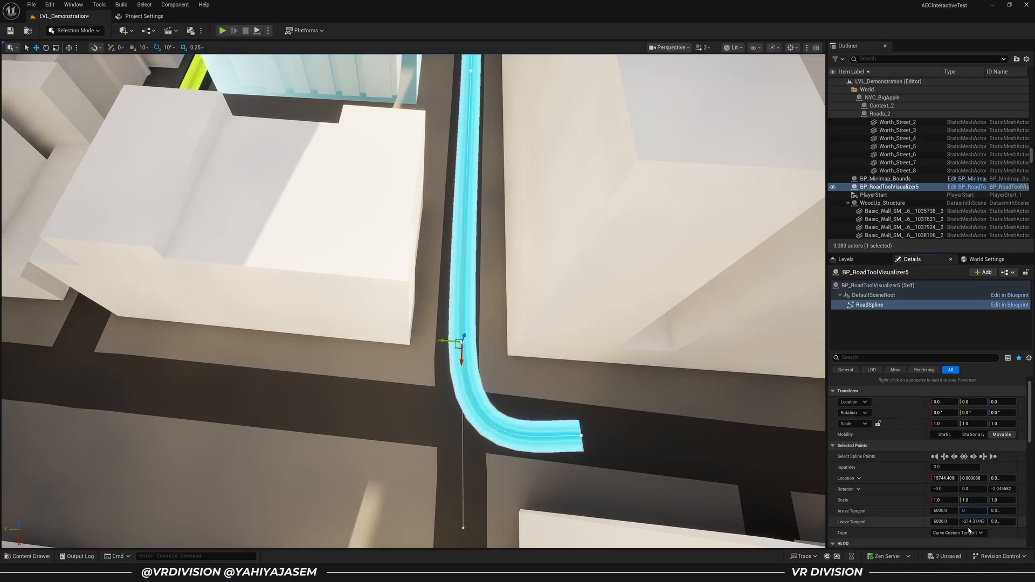
Step: Set the Y of the same point's Arrive and Leave tangents to 0 and undo the stray move of the point
type("0")
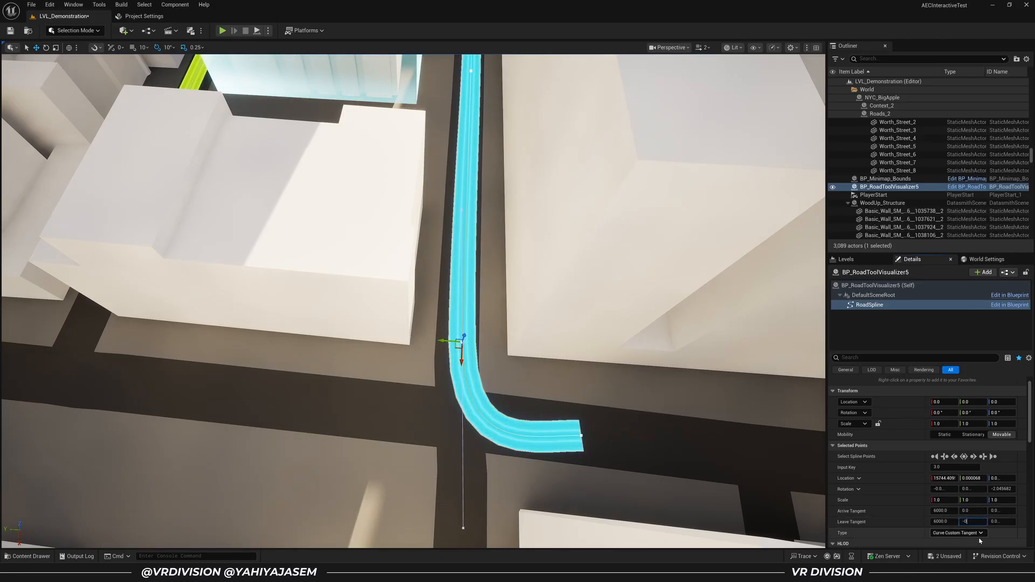
key("Return")
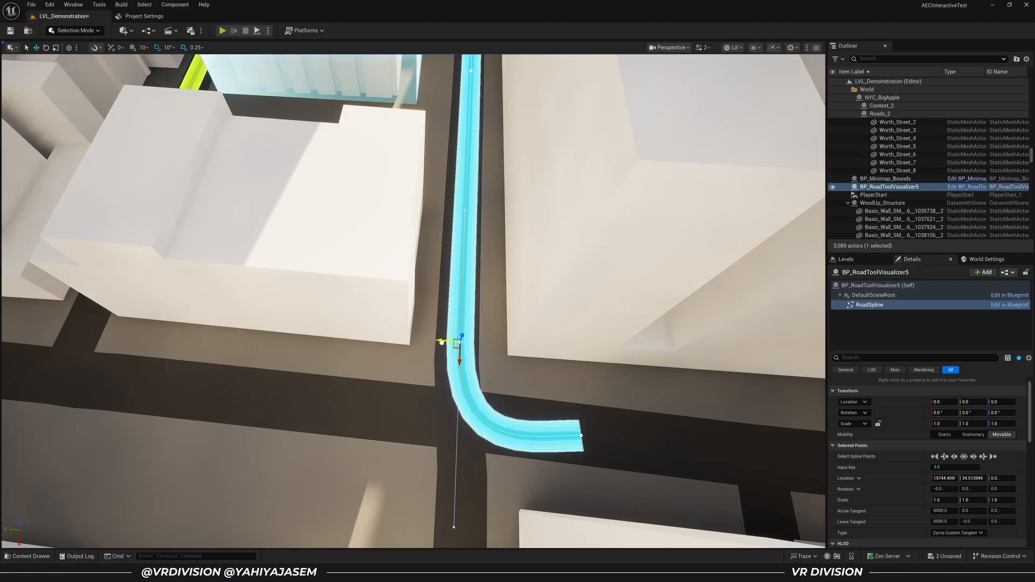
key("ctrl+z")
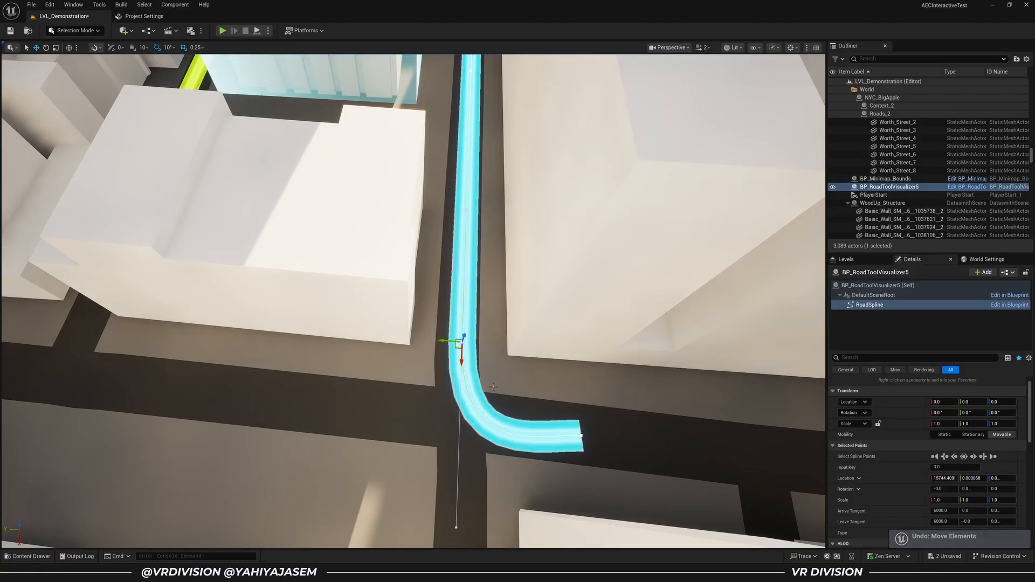
Step: Set the Arrive and Leave tangents of the spline's end point after the corner to X 0, Y -6000
left_click(580, 435)
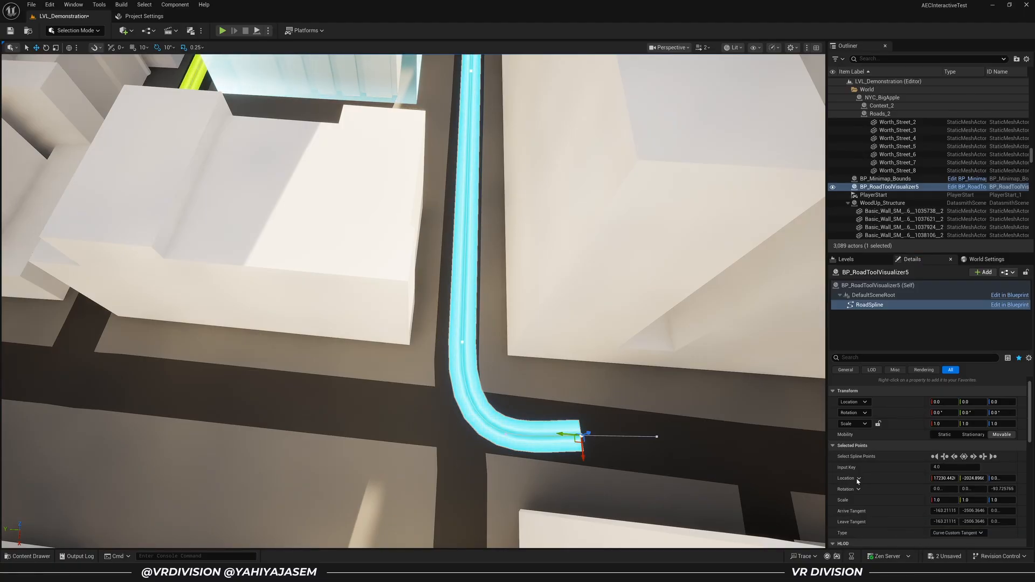
left_click(955, 511)
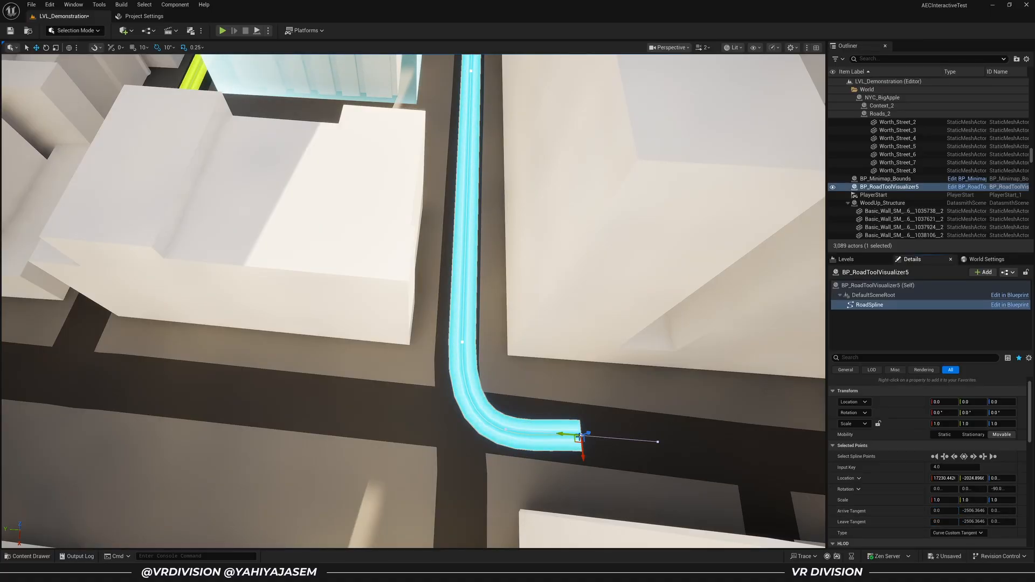
left_click(973, 510)
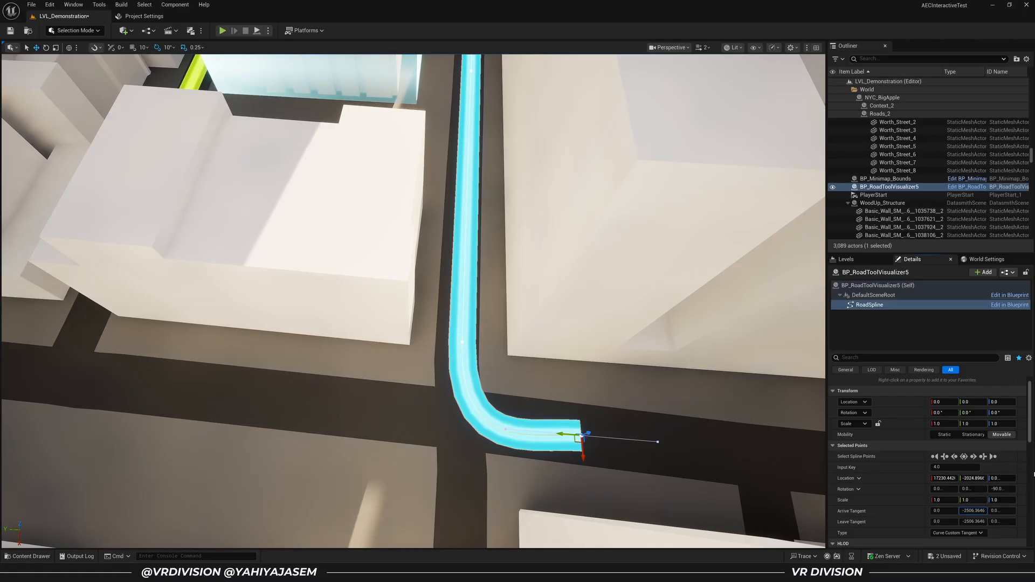
key("Return")
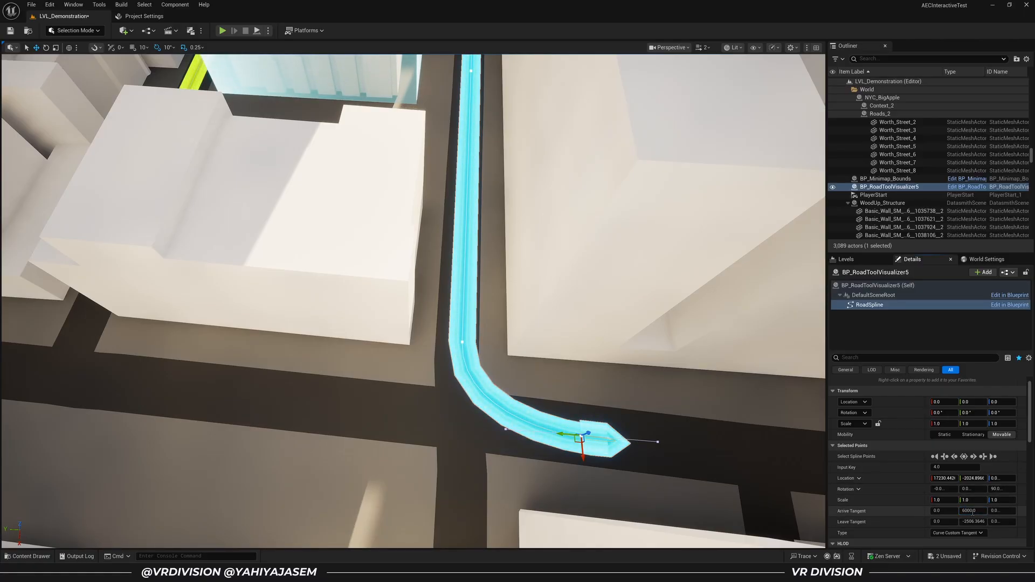
key("Return")
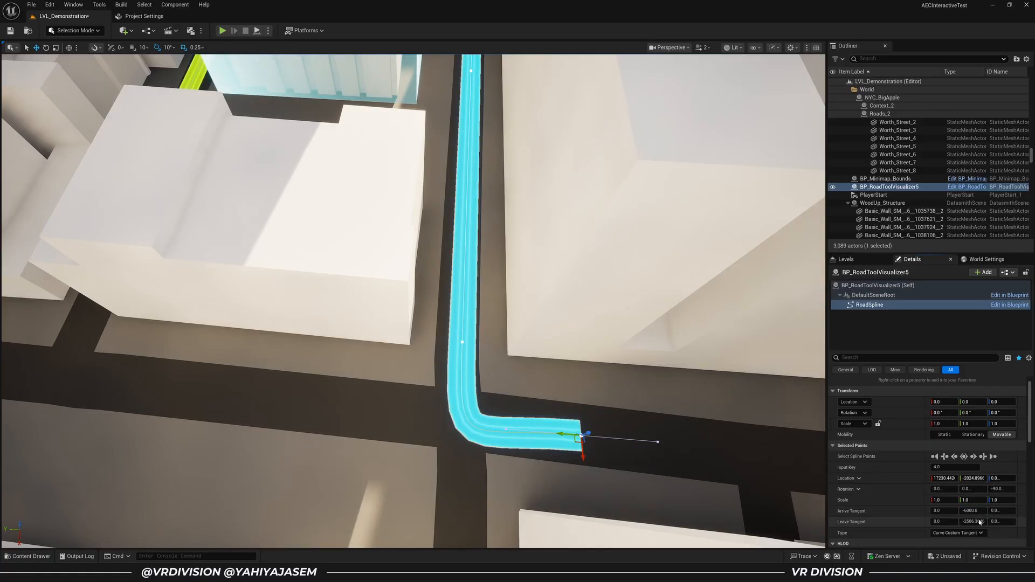
type("-6000")
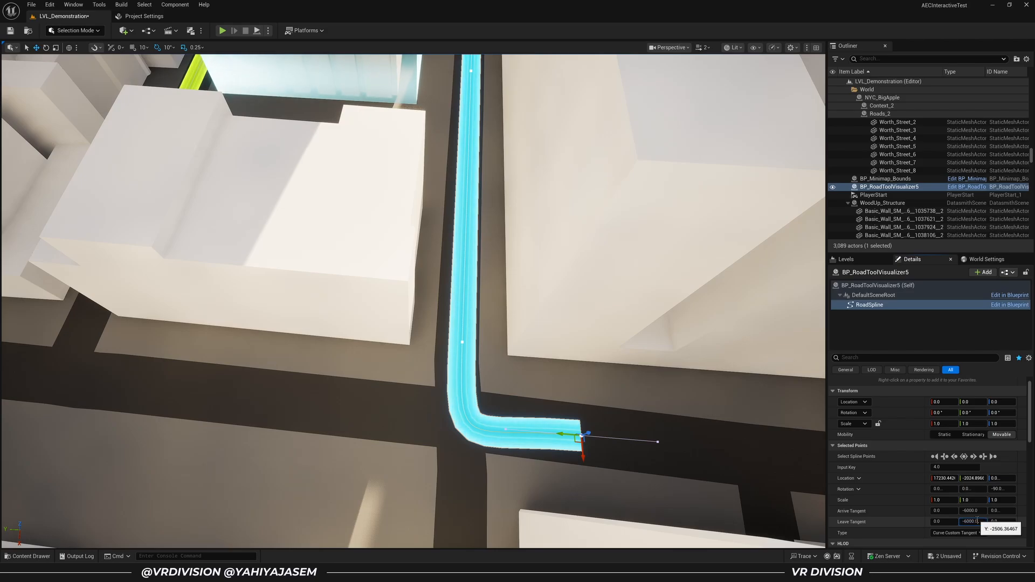
key("Return")
Step: Nudge the end point to about Y -1946 and add another spline point along the cross street at about X 17404, Y -10082
right_click_drag(622, 392, 641, 402)
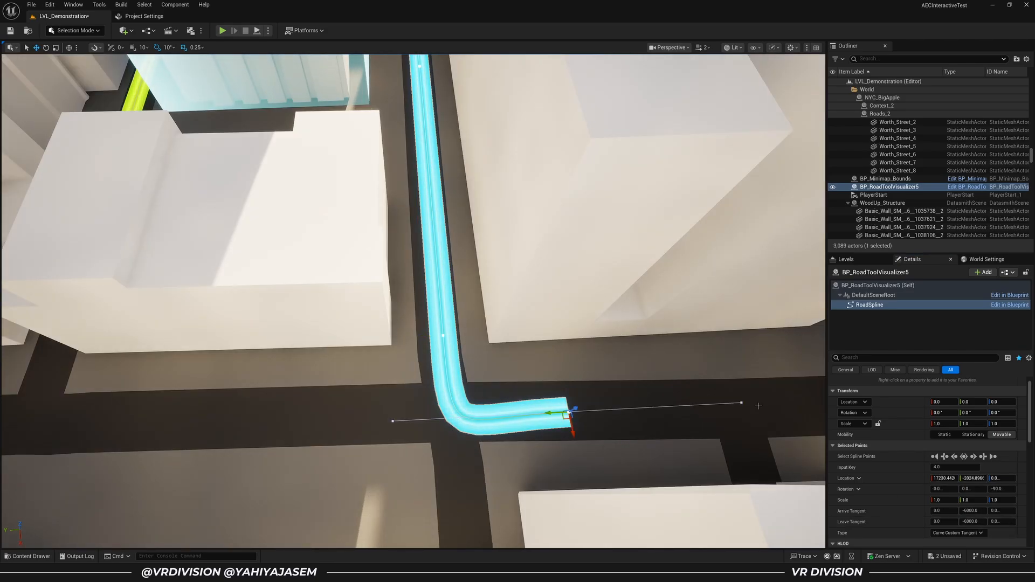
mouse_move(555, 412)
left_mouse_down()
mouse_move(588, 413)
mouse_move(539, 416)
mouse_move(550, 418)
left_mouse_up()
right_click_drag(550, 418, 738, 409)
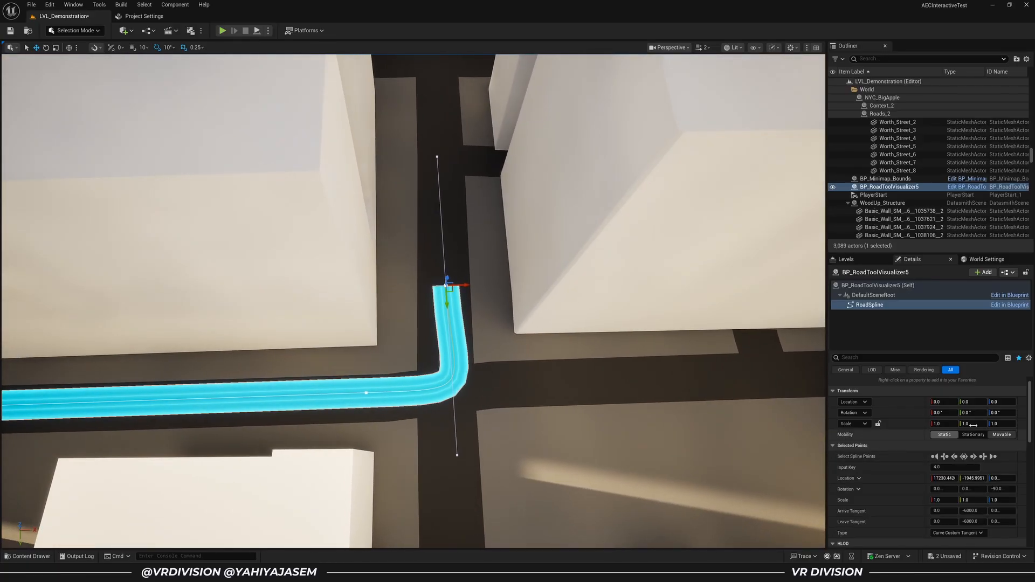
right_click_drag(537, 320, 536, 269)
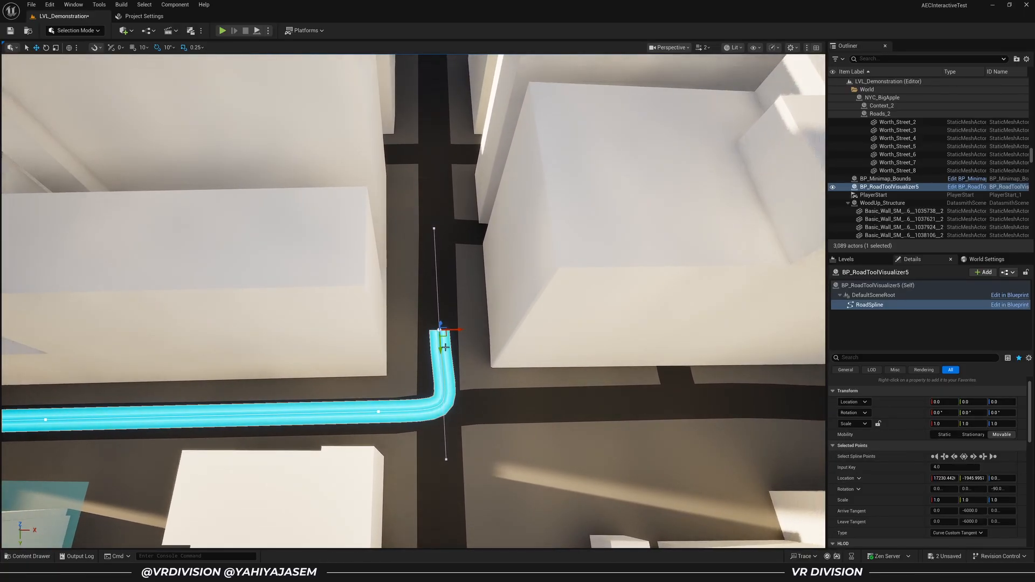
left_click_drag(445, 347, 445, 140, "alt")
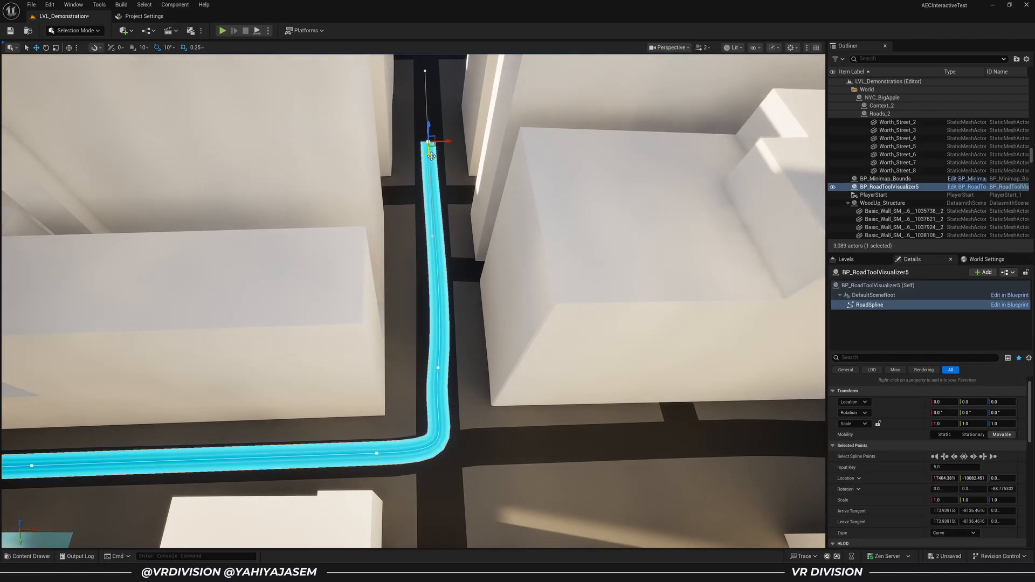
right_click_drag(441, 174, 439, 216)
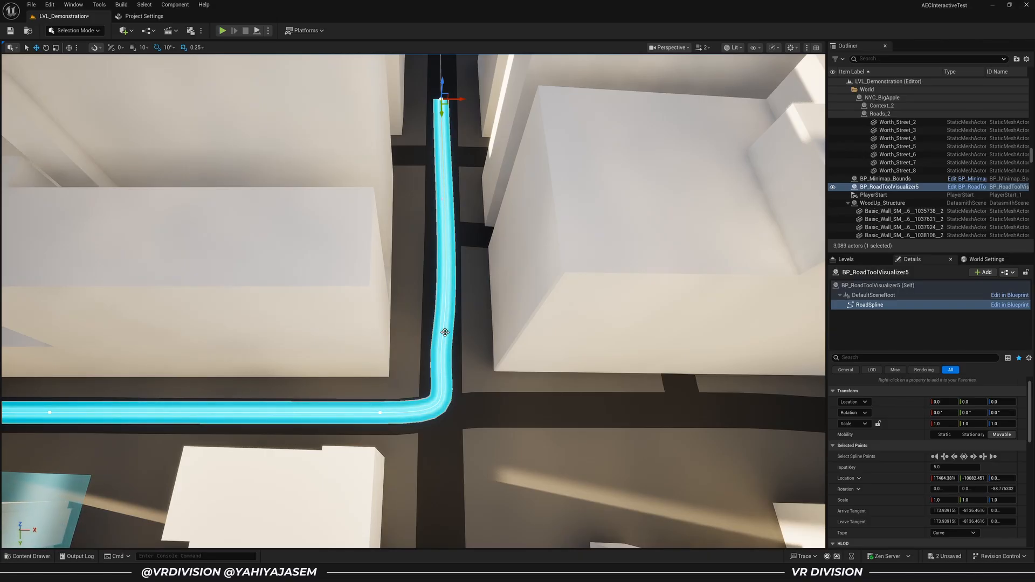
Step: Set the Arrive and Leave tangents of the spline point just after the first corner to X 0, Y -4000
left_click(445, 333)
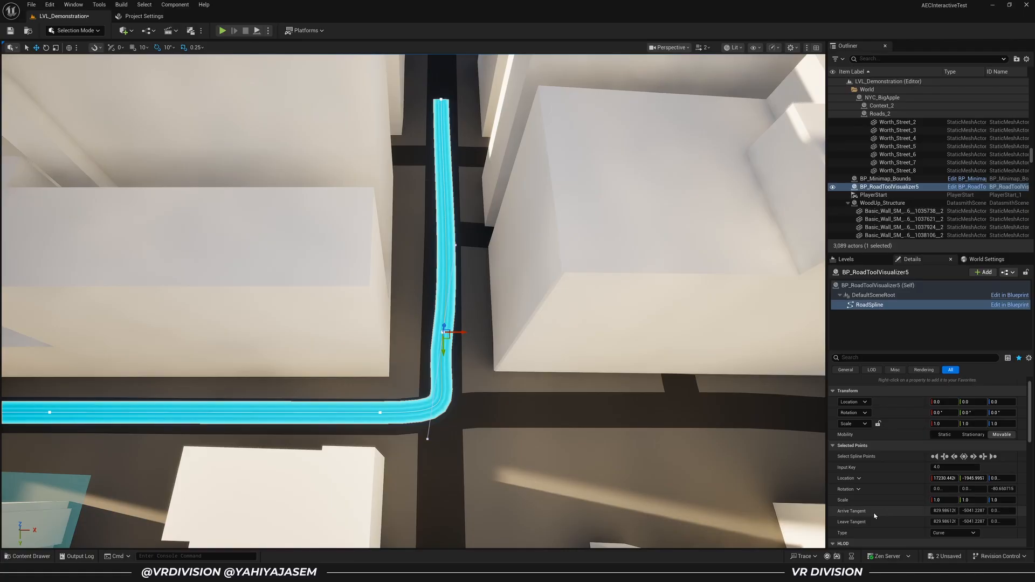
left_click(943, 511)
type("0")
key("Tab")
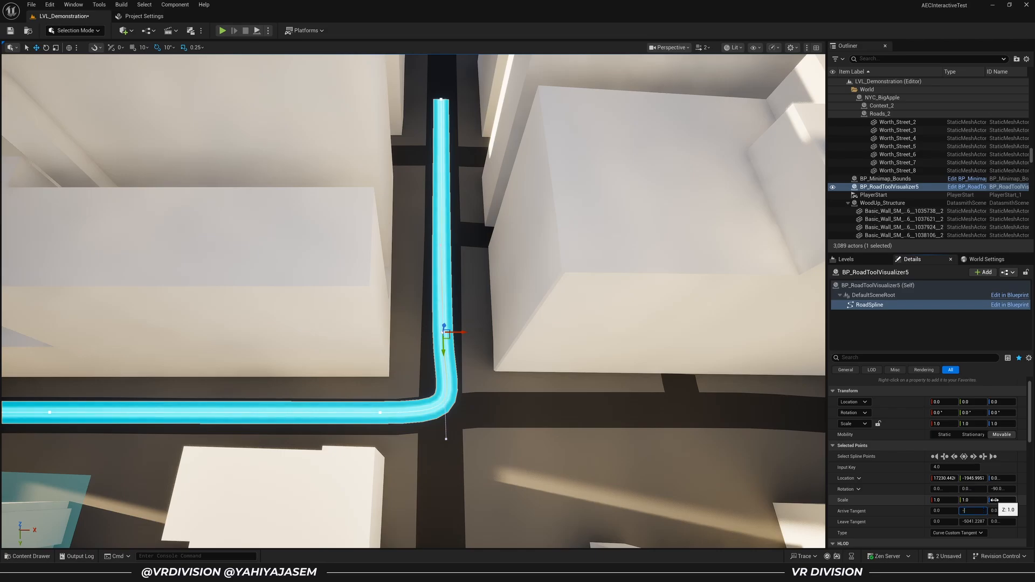
type("-4000")
key("Return")
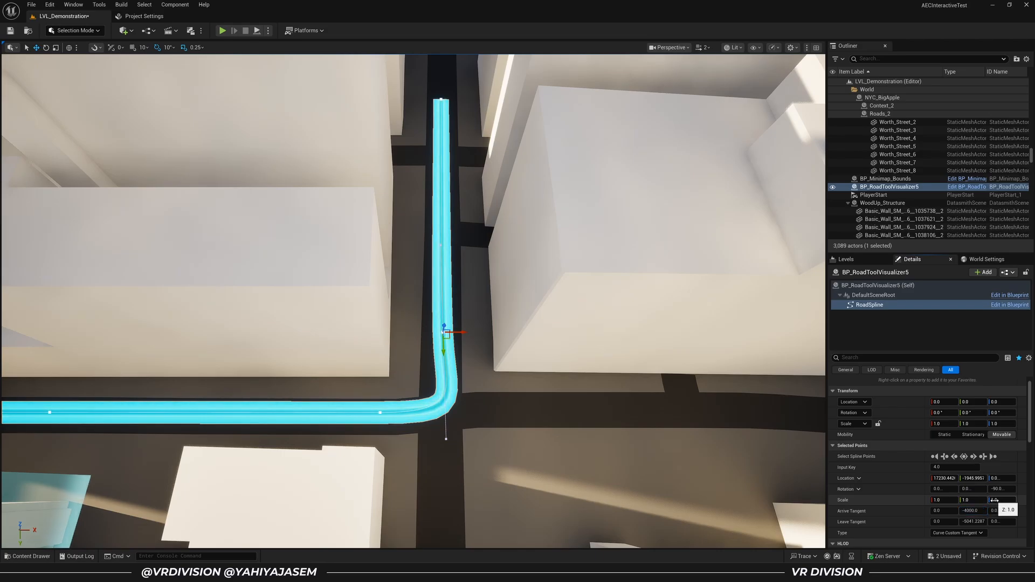
left_click(974, 522)
type("-4000.0")
key("Return")
Step: Set the Y of the same point's Arrive and Leave tangents to -6000
right_click_drag(539, 324, 515, 353)
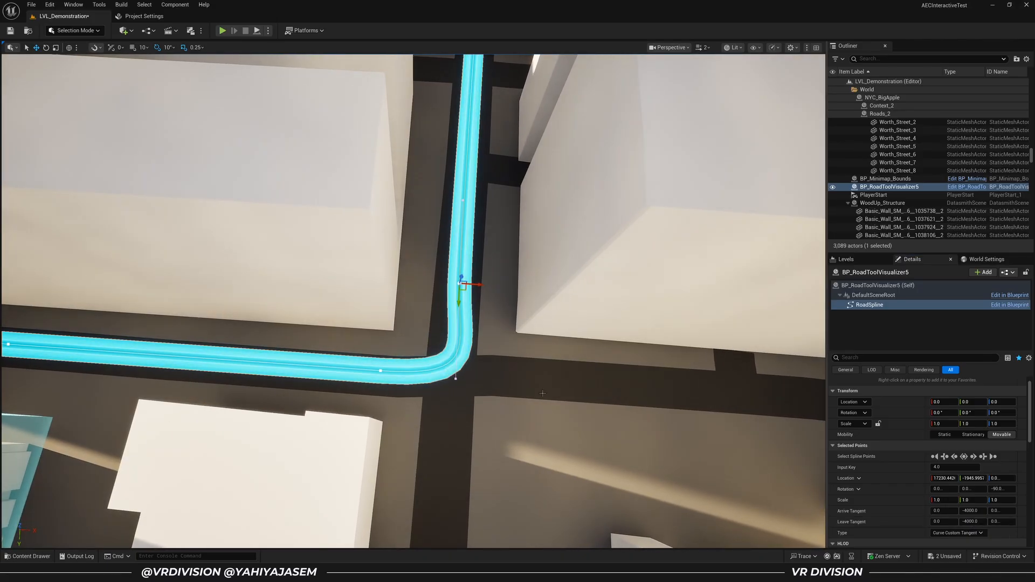
left_click(980, 511)
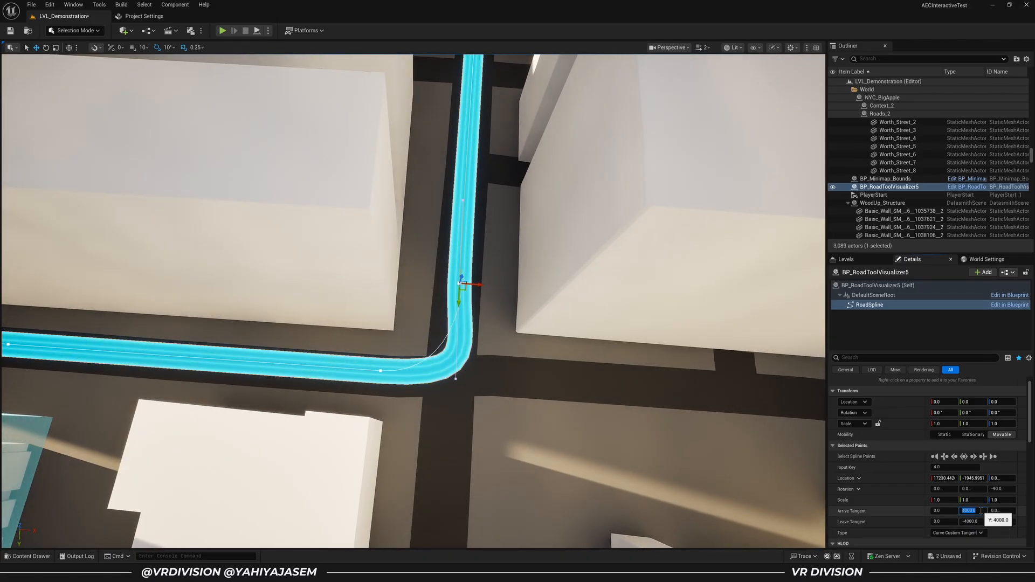
type("-6000")
key("Return")
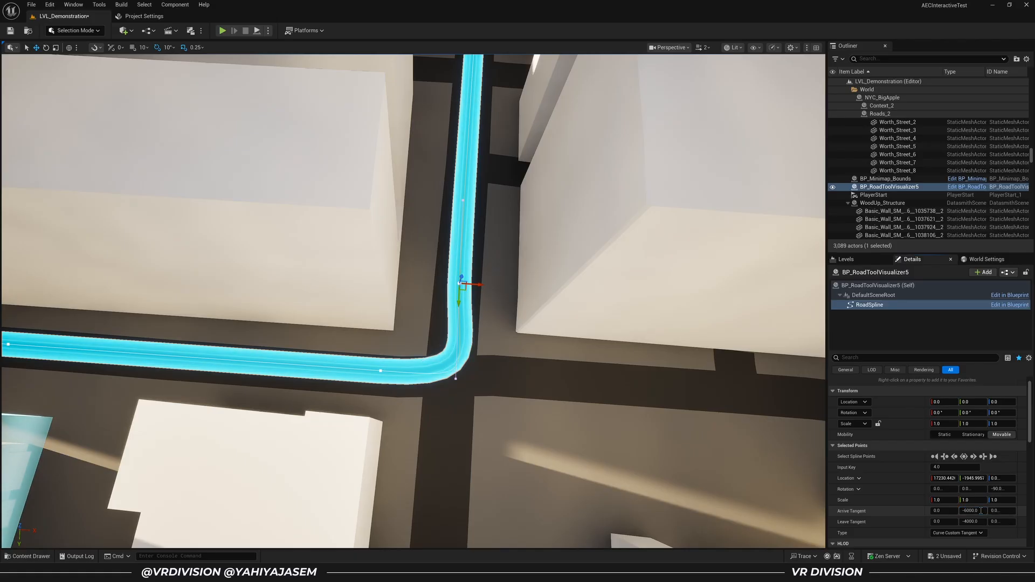
left_click(979, 521)
type("-6000")
key("Return")
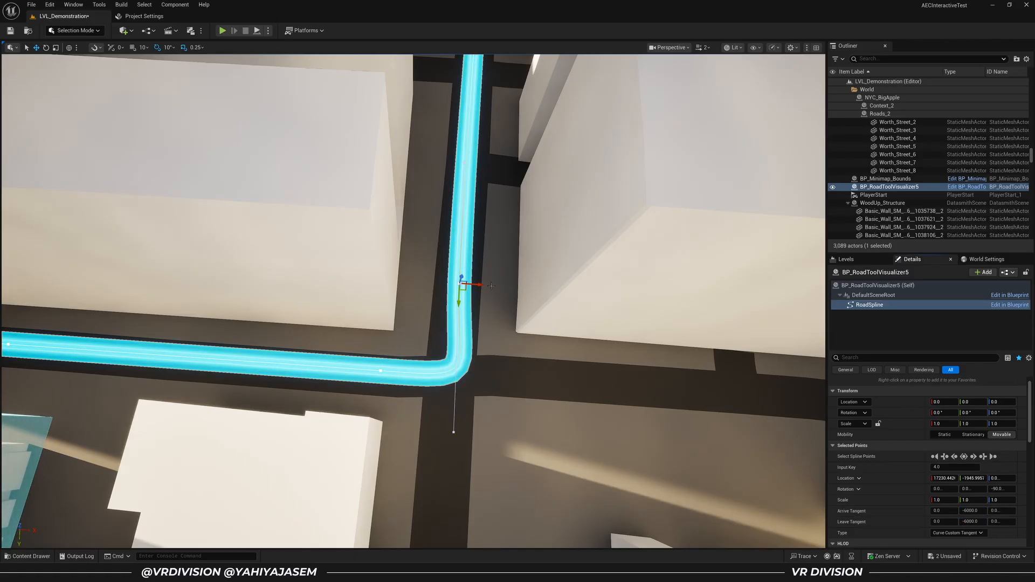
Step: Extend the road spline along the cross street and around the next intersection into the following street by adding points from its end
right_click_drag(466, 327, 385, 345)
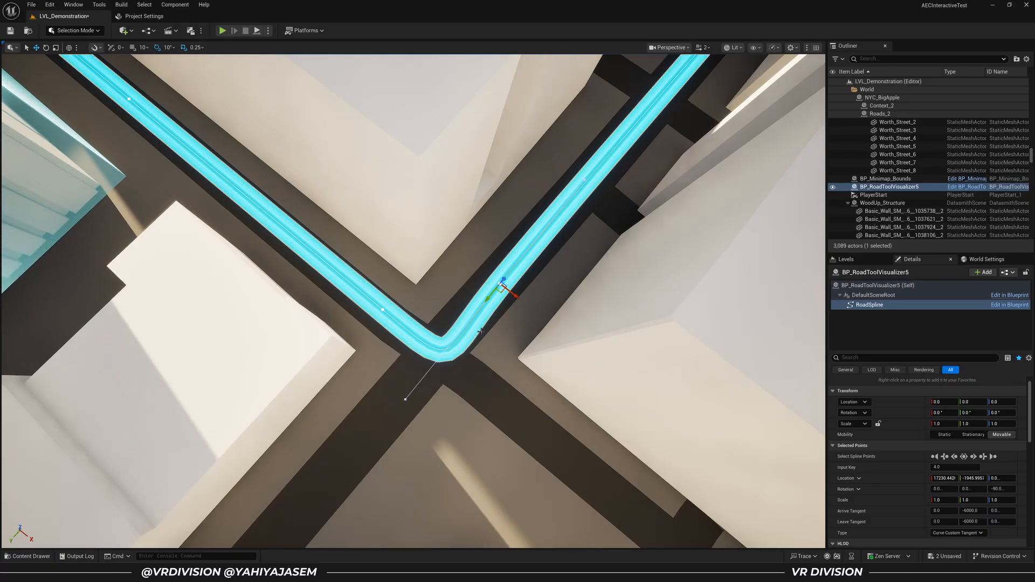
right_click_drag(481, 331, 346, 373)
key("s")
scroll(399, 315, "up", 3)
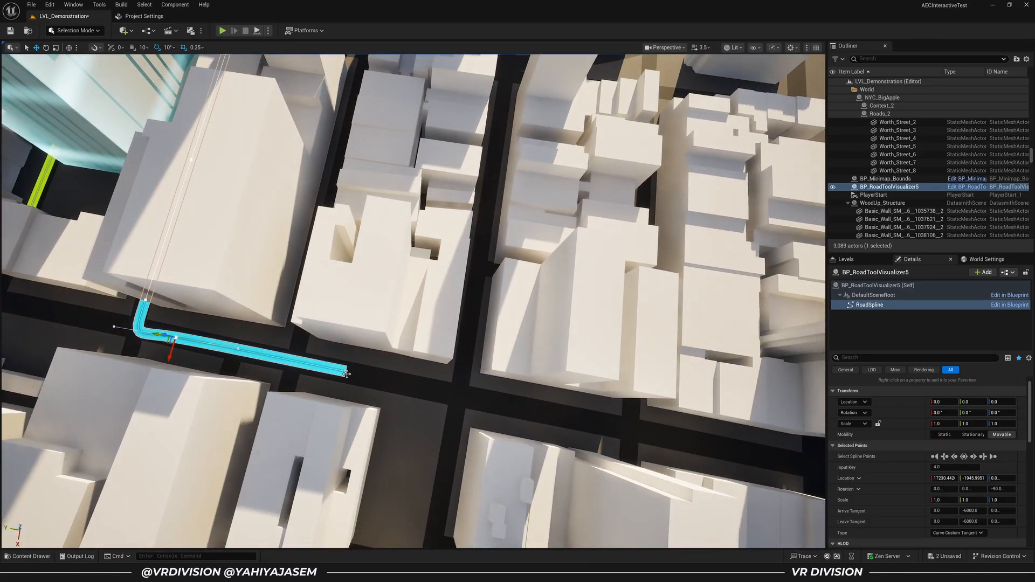
left_click_drag(333, 370, 337, 370, "alt")
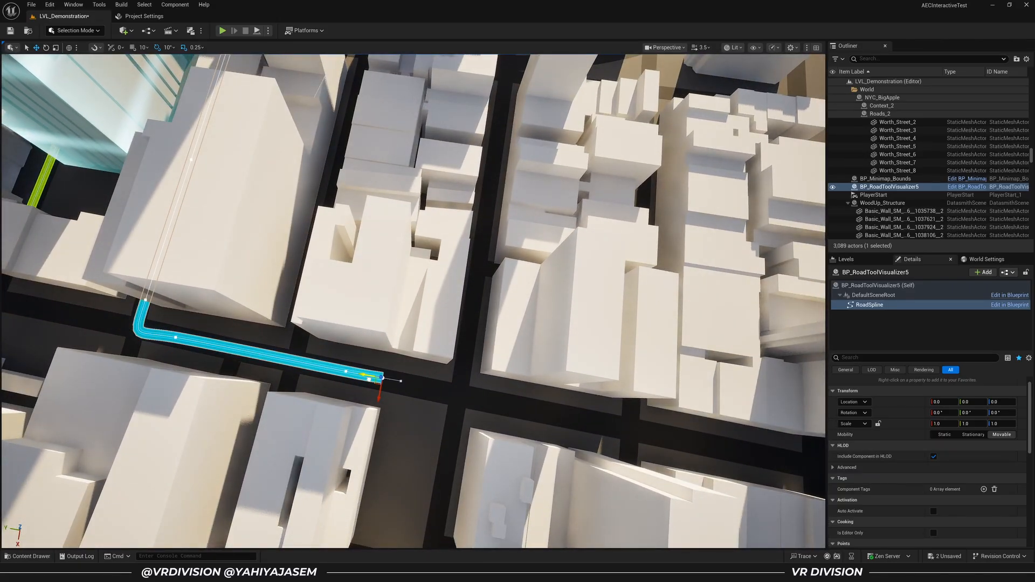
left_click_drag(432, 392, 480, 250, "alt")
left_click_drag(503, 117, 499, 143)
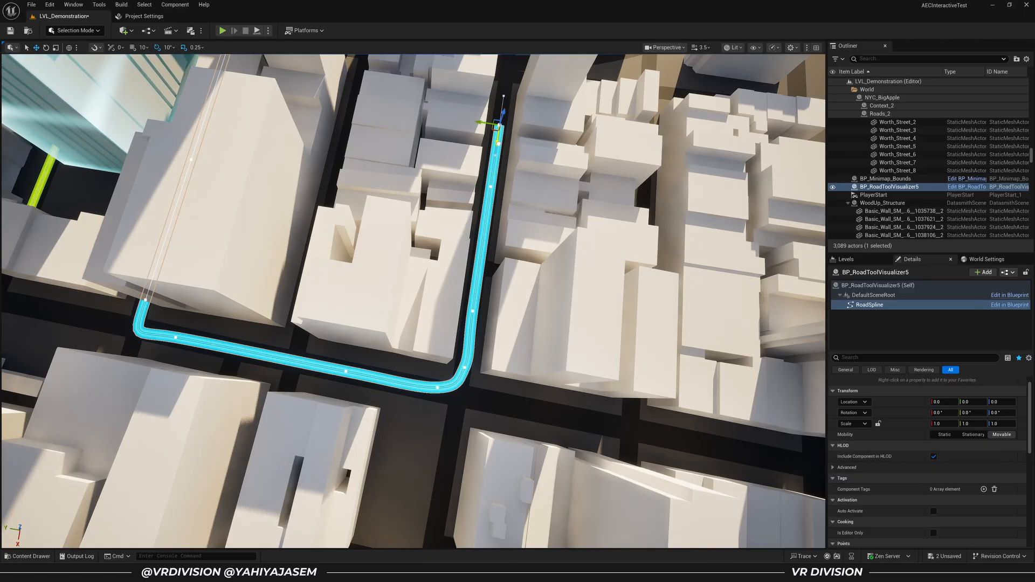
Step: Stretch the spline's end along that street at about Y -15406 and pull it back to just short of the next junction
left_click_drag(504, 108, 506, 98)
right_click_drag(506, 98, 334, 102)
right_click_drag(490, 183, 415, 183)
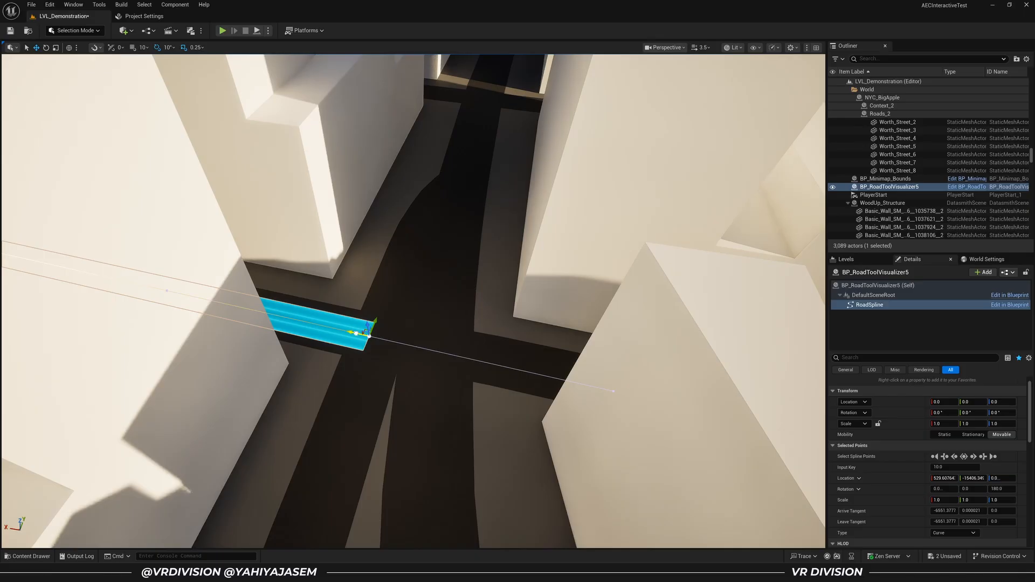
left_click_drag(356, 333, 262, 312)
right_click_drag(386, 323, 270, 323)
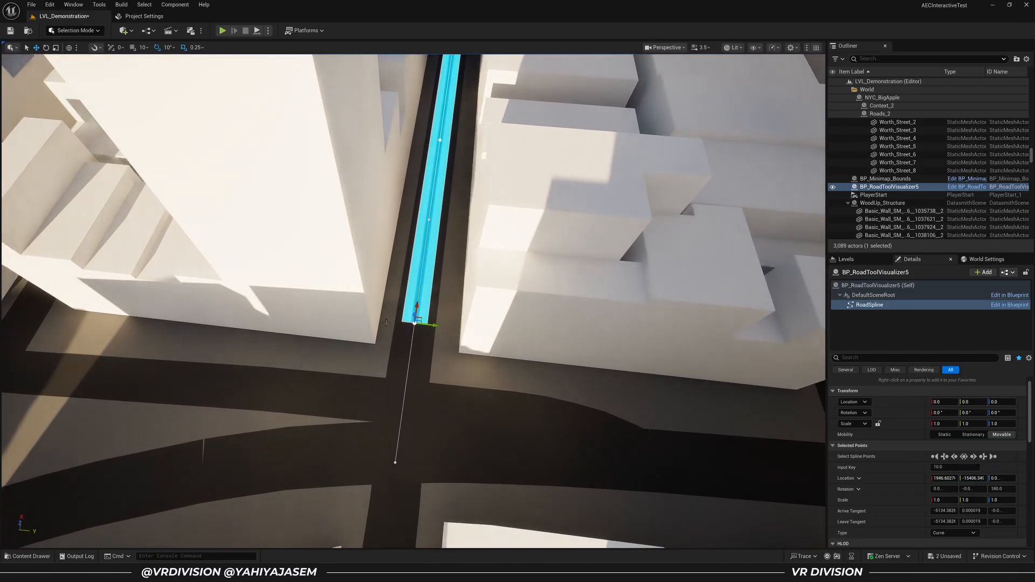
left_click_drag(416, 310, 422, 269)
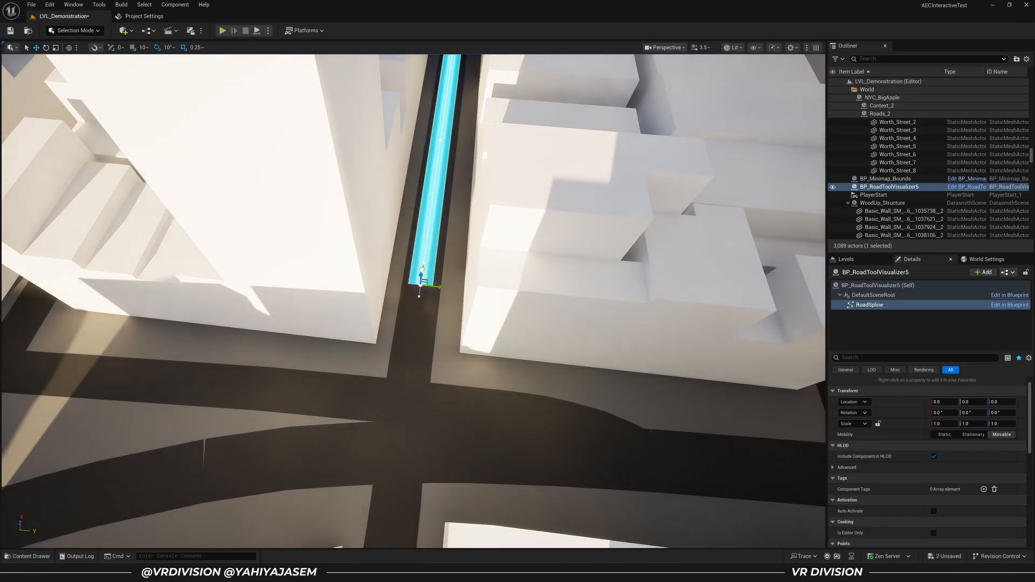
Step: Add spline points around the junction into the side street and move the end point to about X 92, Y -23174
left_click_drag(418, 306, 43, 350, "alt")
middle_click_drag(42, 350, 127, 359)
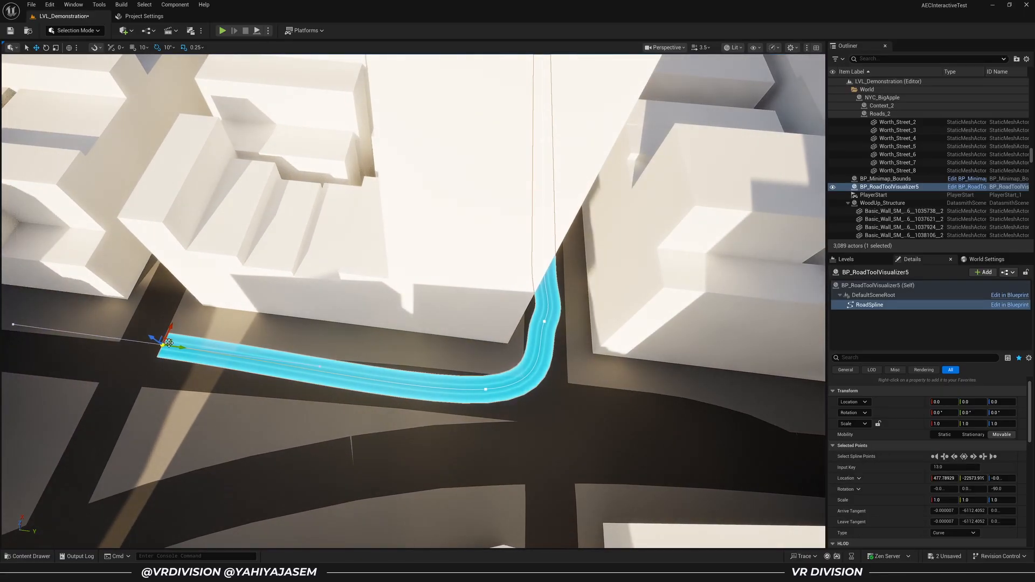
left_click_drag(169, 343, 132, 359)
middle_click_drag(132, 359, 437, 334)
scroll(436, 334, "up", 3)
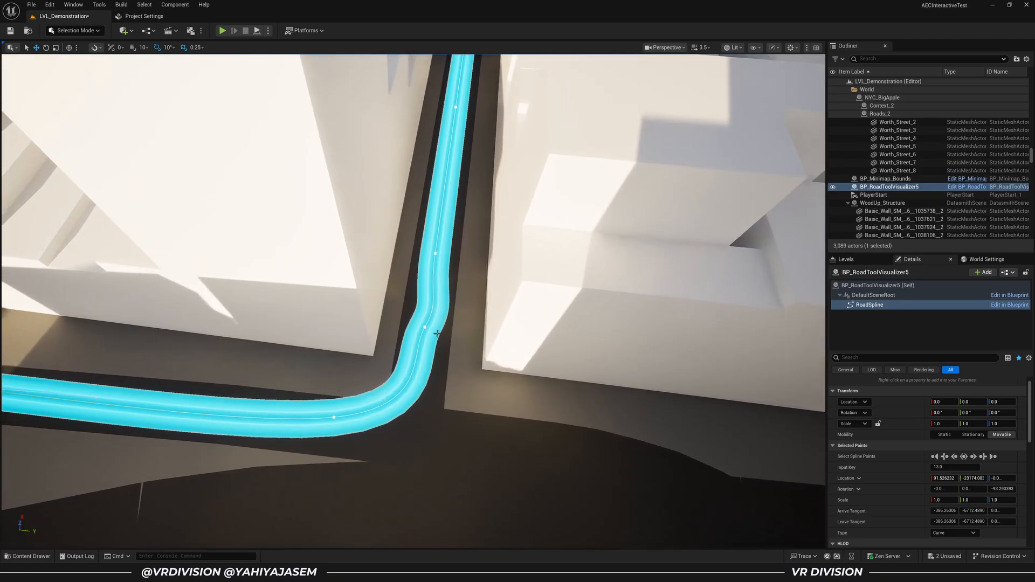
Step: Try an X of 0 on the Arrive and Leave tangents of the spline point just before the newest corner, and undo it
left_click(425, 327)
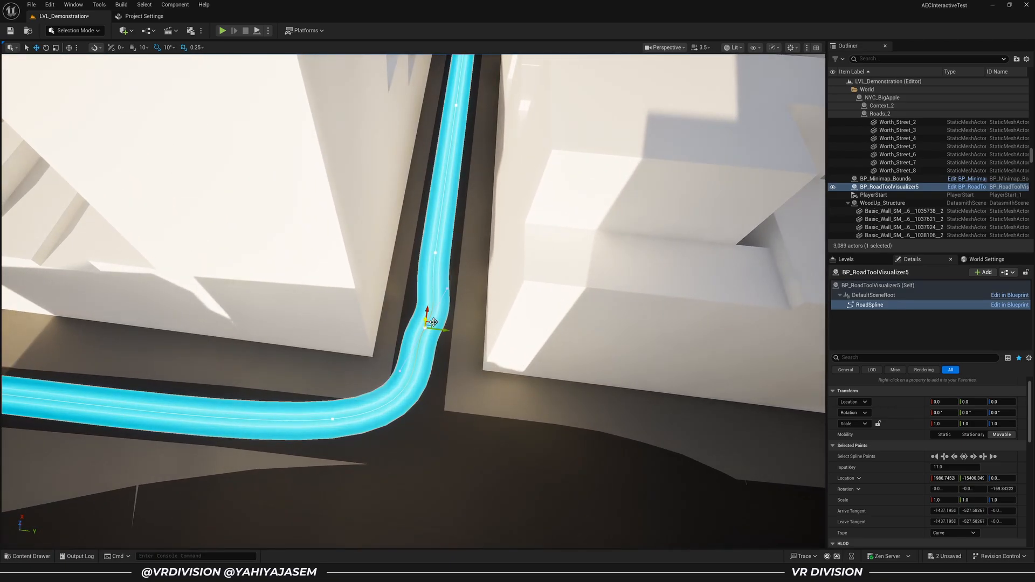
scroll(403, 321, "down", 4)
key("Escape")
right_click_drag(402, 322, 469, 312)
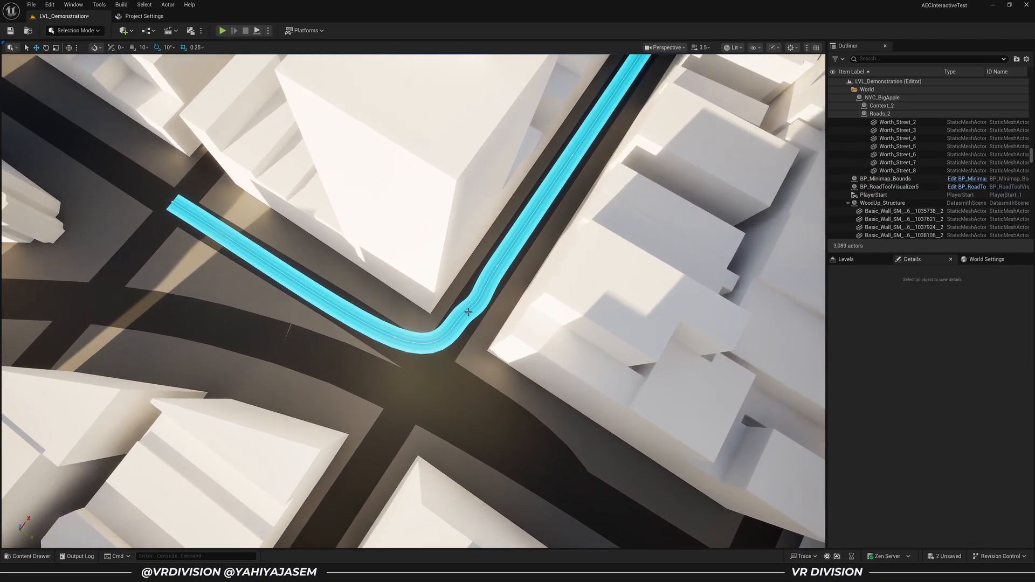
left_click(468, 311)
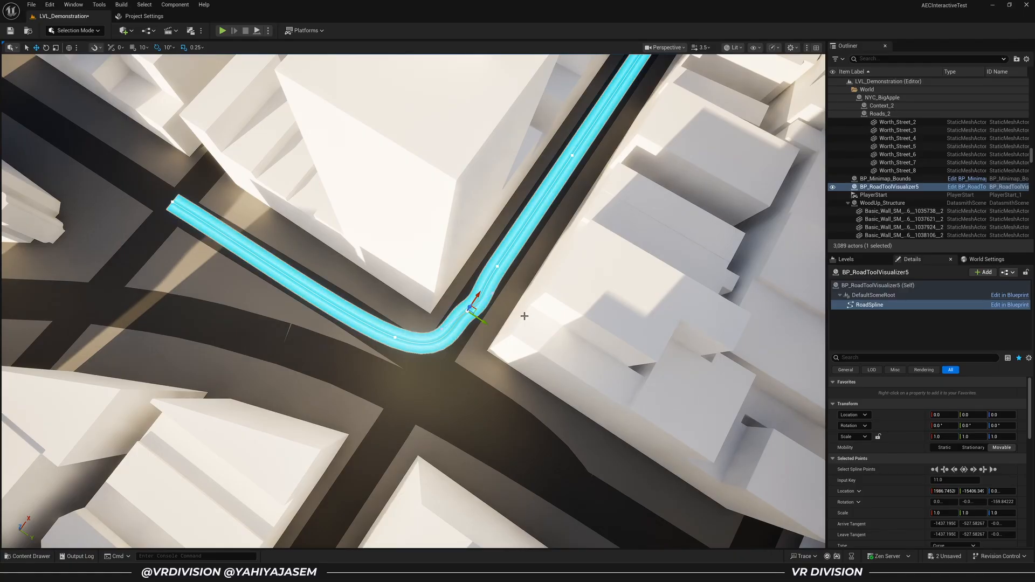
mouse_move(524, 316)
right_mouse_down()
mouse_move(506, 318)
mouse_move(524, 316)
right_mouse_up()
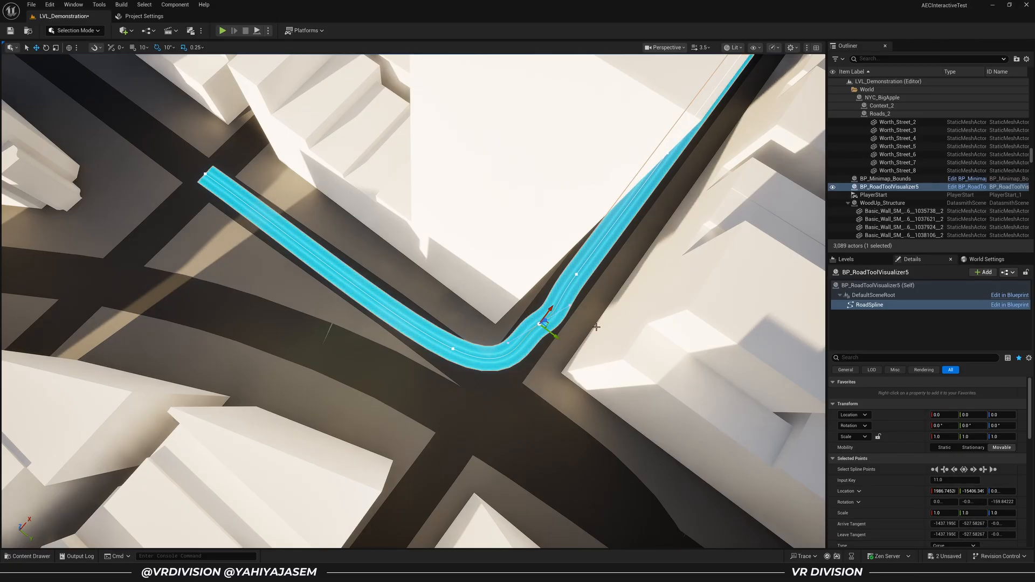
mouse_move(596, 326)
right_mouse_down()
mouse_move(619, 327)
mouse_move(596, 318)
right_mouse_up()
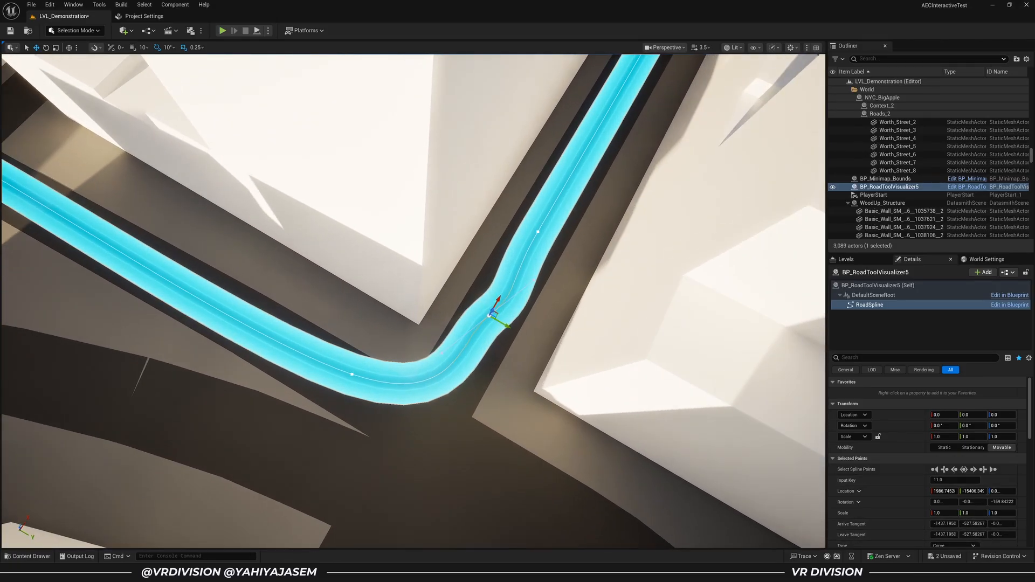
right_click_drag(508, 331, 508, 322)
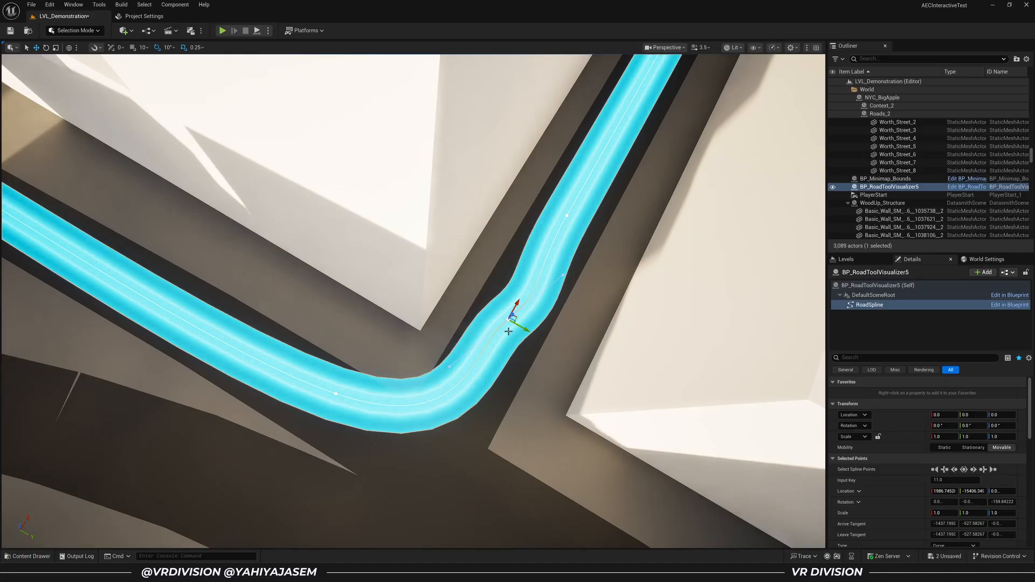
type("0")
key("Return")
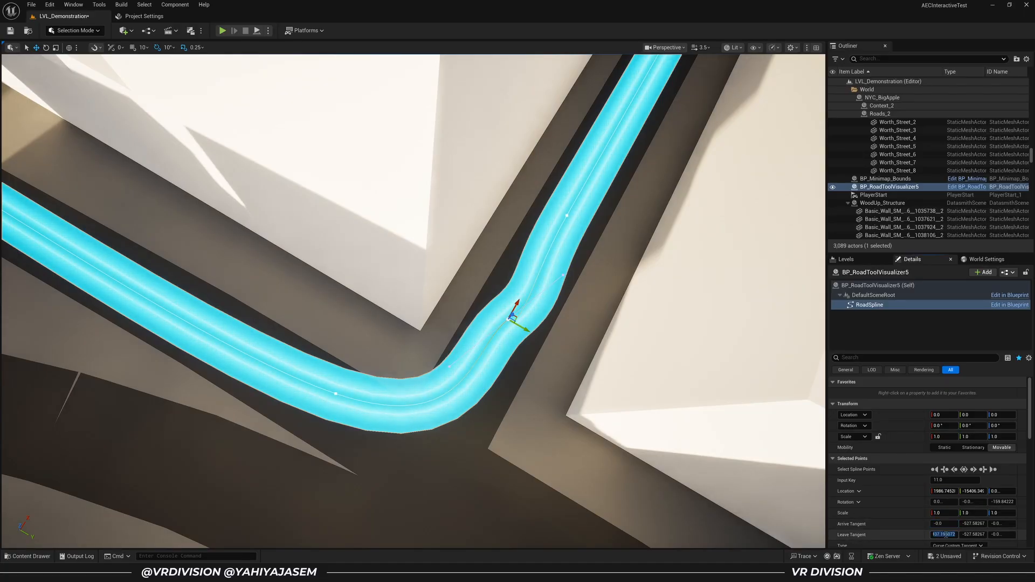
left_click(945, 534)
type("0")
key("Return")
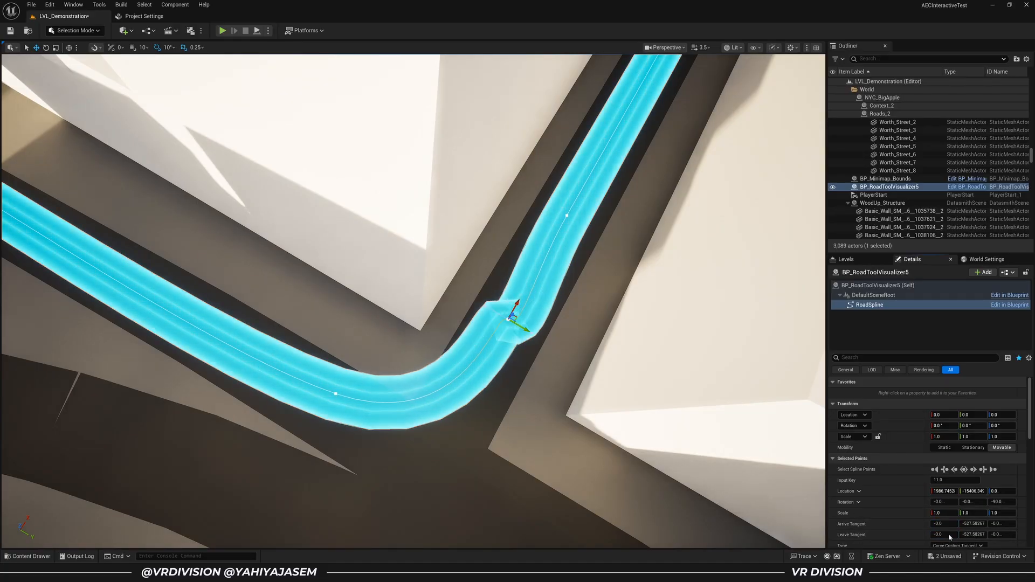
mouse_move(534, 335)
right_mouse_down()
mouse_move(534, 319)
mouse_move(535, 346)
right_mouse_up()
left_click(534, 335)
key("ctrl+z")
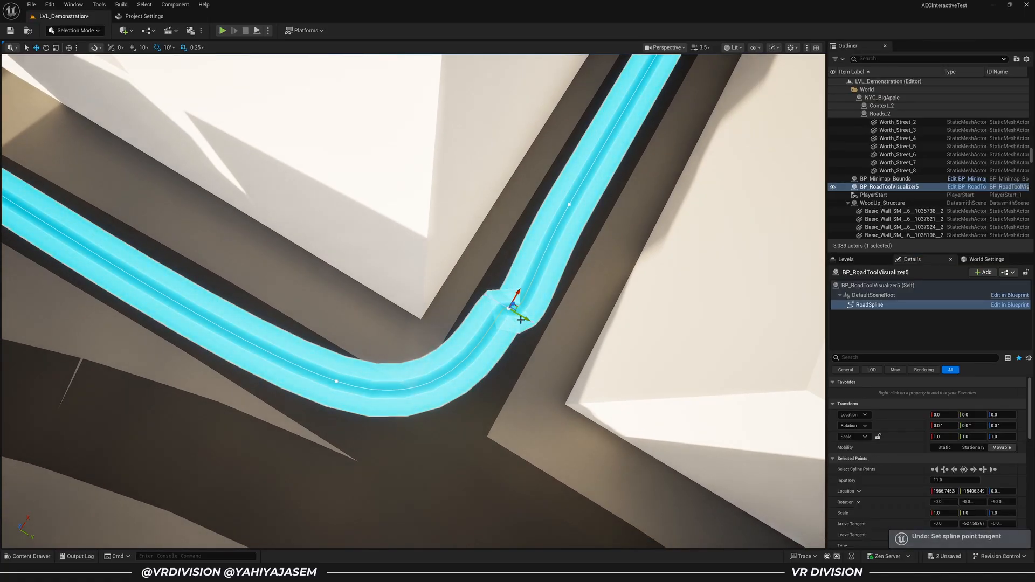
Step: Set the Y of the Arrive and Leave tangents to 0 for the spline point just before the newest corner
scroll(945, 523, "down", 1)
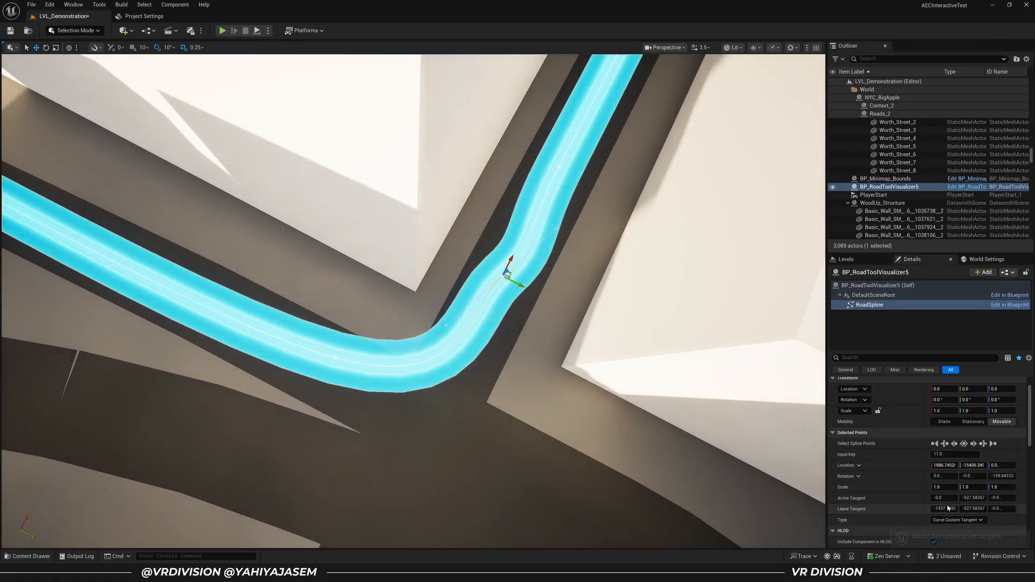
left_click(943, 508)
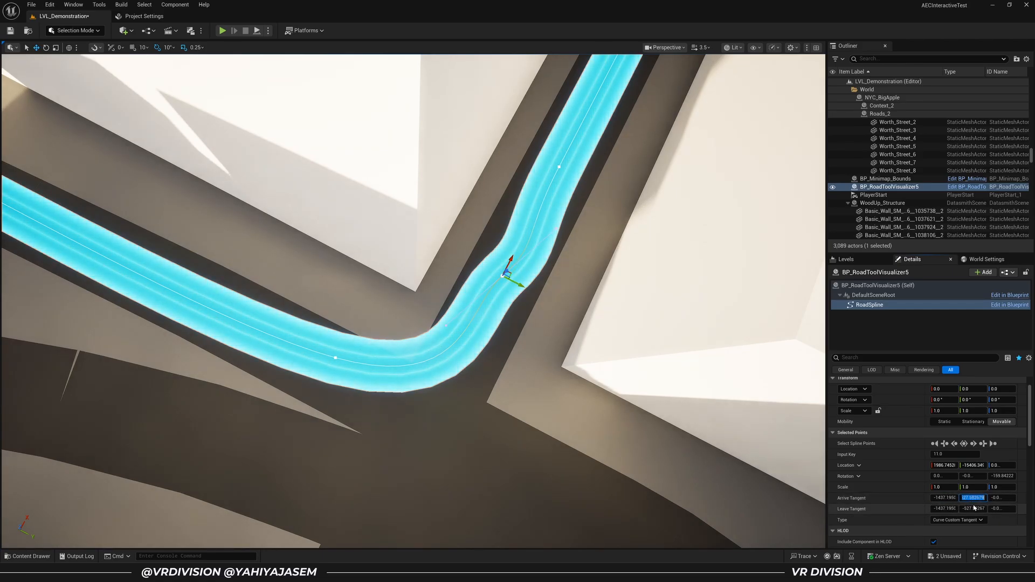
type("0")
key("Return")
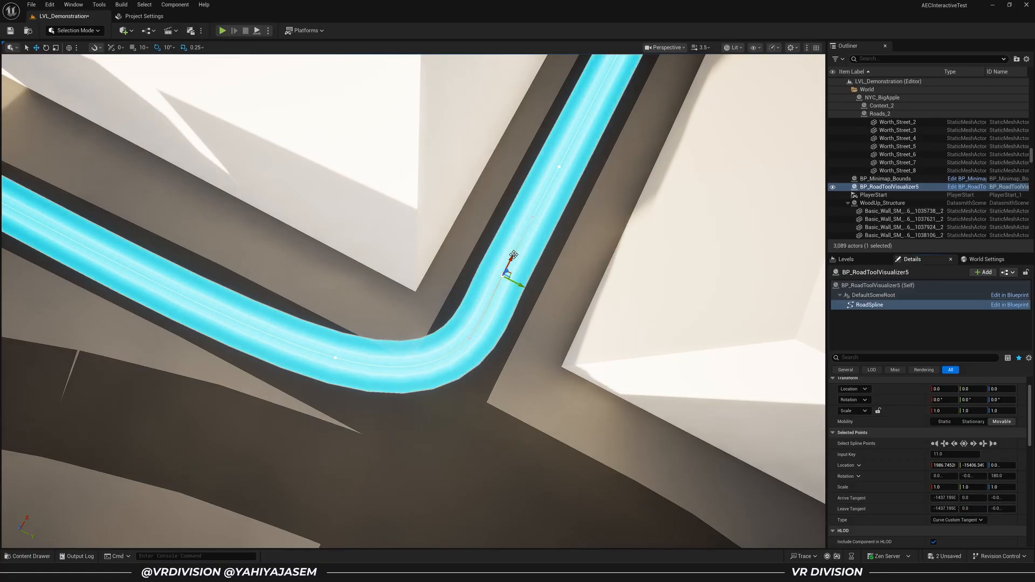
Step: Set the X of the Arrive tangent to 0 for the spline point just after the newest corner
right_click_drag(336, 358, 418, 321)
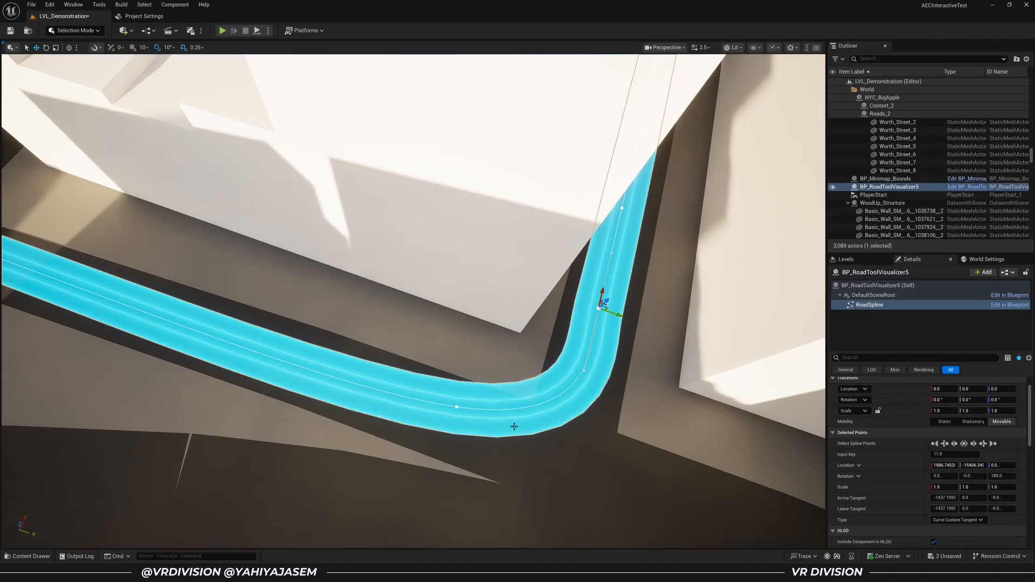
left_click(457, 408)
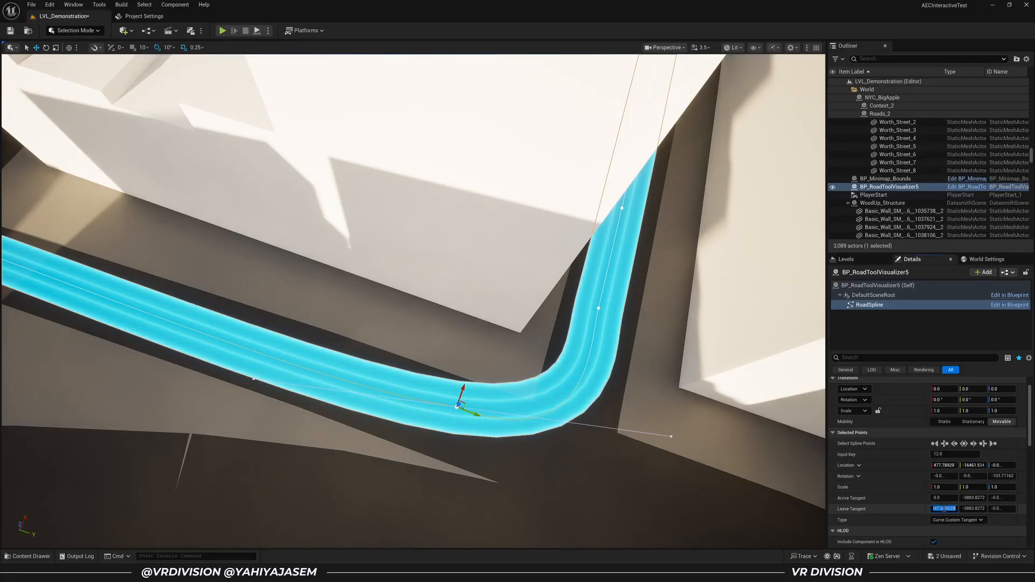
Step: Examine how the highlighted road follows the streets and corners along its route
right_click_drag(693, 305, 157, 205)
scroll(693, 305, "down", 3)
scroll(499, 229, "down", 2)
key("d")
key("s")
key("Escape")
key("d")
key("w")
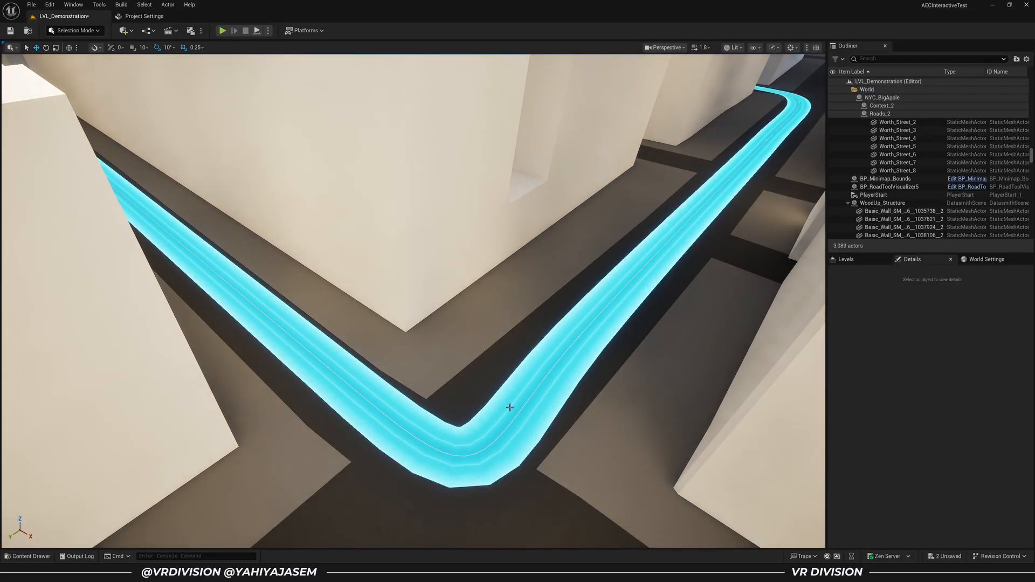
Step: Select the highlighted road and examine its route around the corners from street level and above the buildings
left_click(509, 407)
scroll(916, 496, "down", 2)
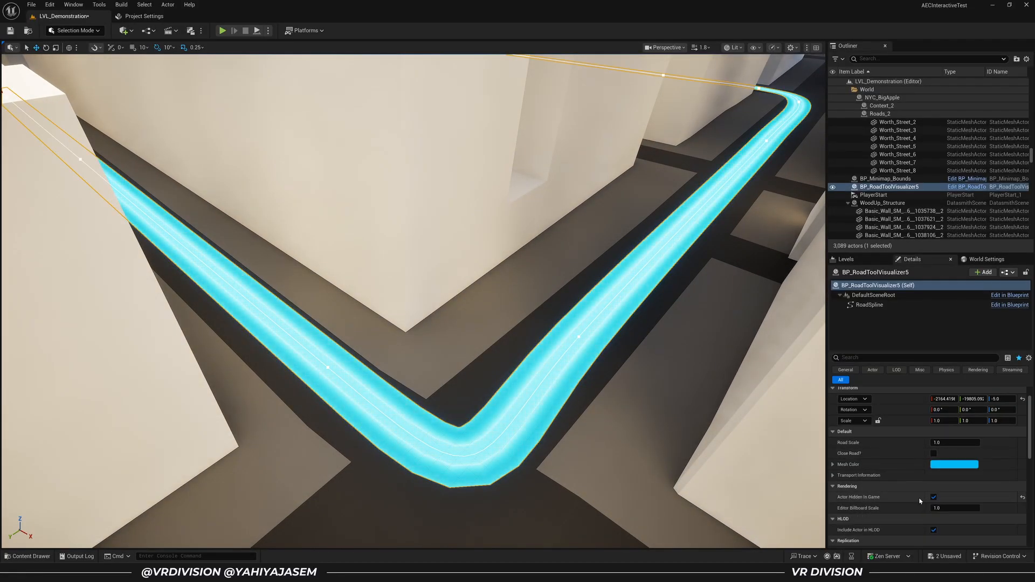
right_click_drag(646, 393, 674, 407)
key("g")
key("e")
scroll(541, 343, "up", 3)
right_click_drag(550, 354, 571, 284)
key("w")
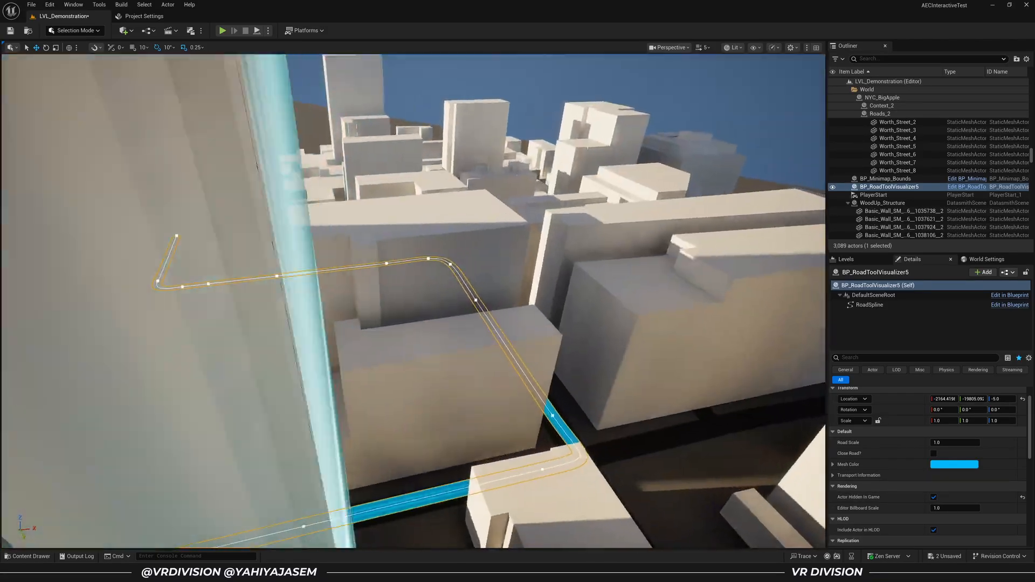
key("w")
right_click_drag(649, 428, 599, 477)
Step: Try a pink Mesh Color on the selected road
scroll(649, 428, "down", 2)
left_click(954, 465)
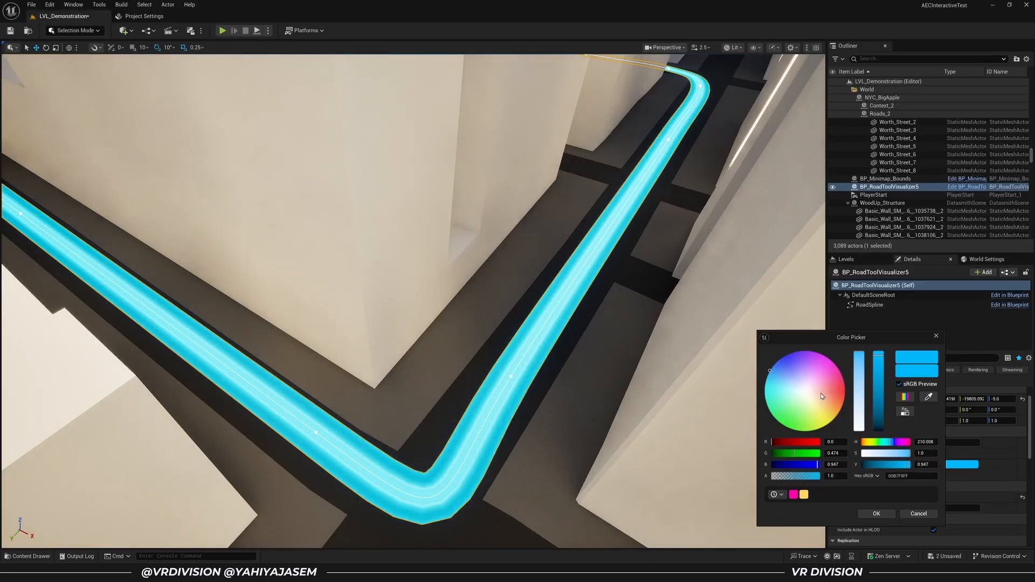
mouse_move(835, 363)
left_mouse_down()
mouse_move(824, 377)
mouse_move(839, 375)
left_mouse_up()
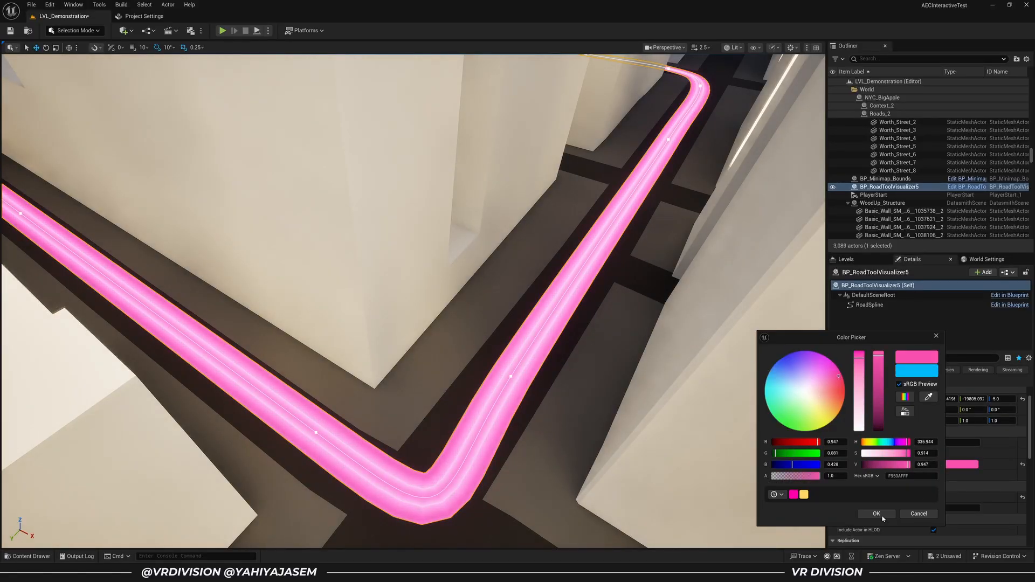
left_click(914, 515)
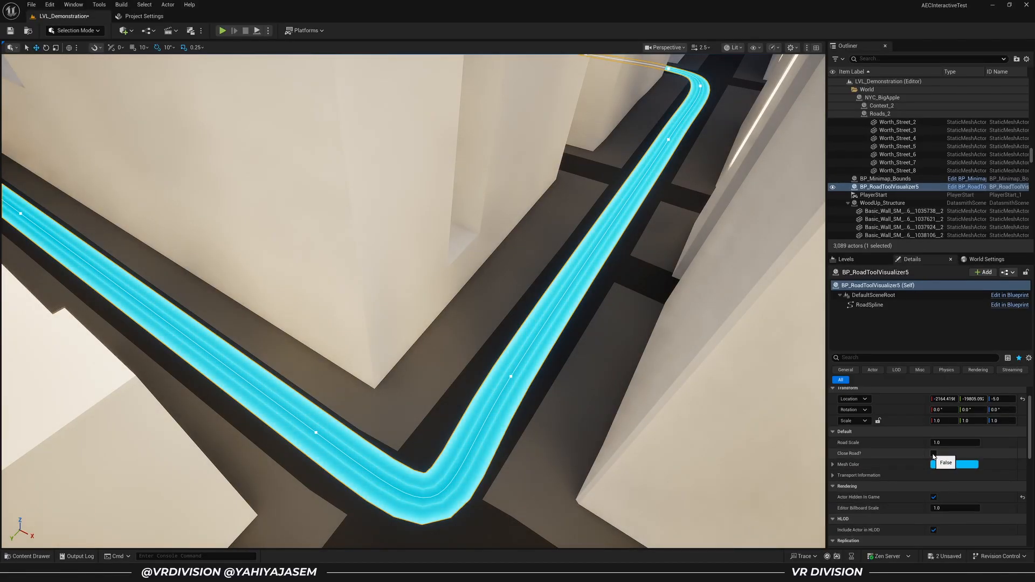
Step: Move the road's end spline point across the blocks to the street beside the intersection where the road starts
right_click_drag(711, 324, 579, 383)
key("s")
scroll(685, 334, "up", 1)
left_click(595, 278)
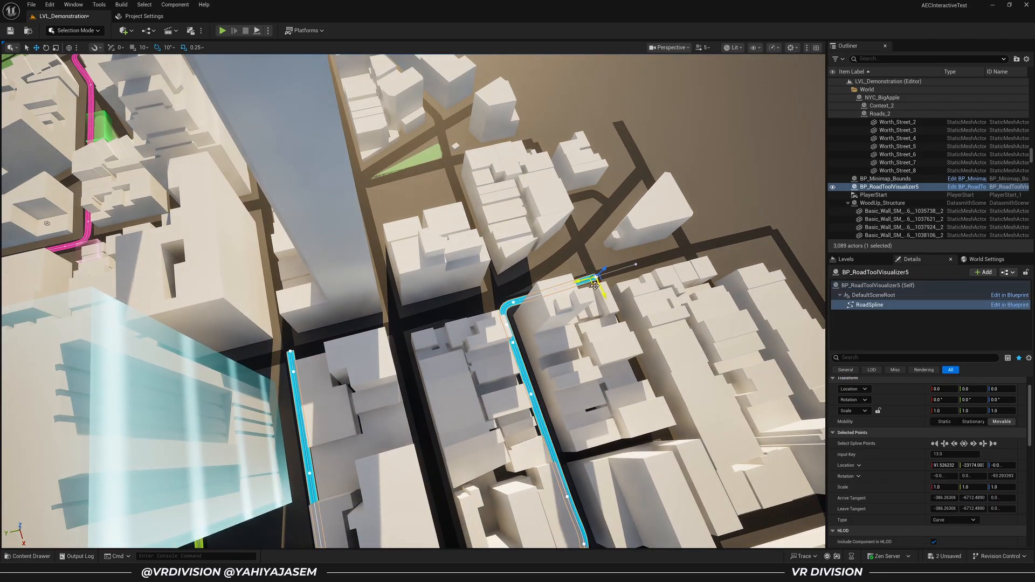
left_click_drag(595, 284, 322, 294)
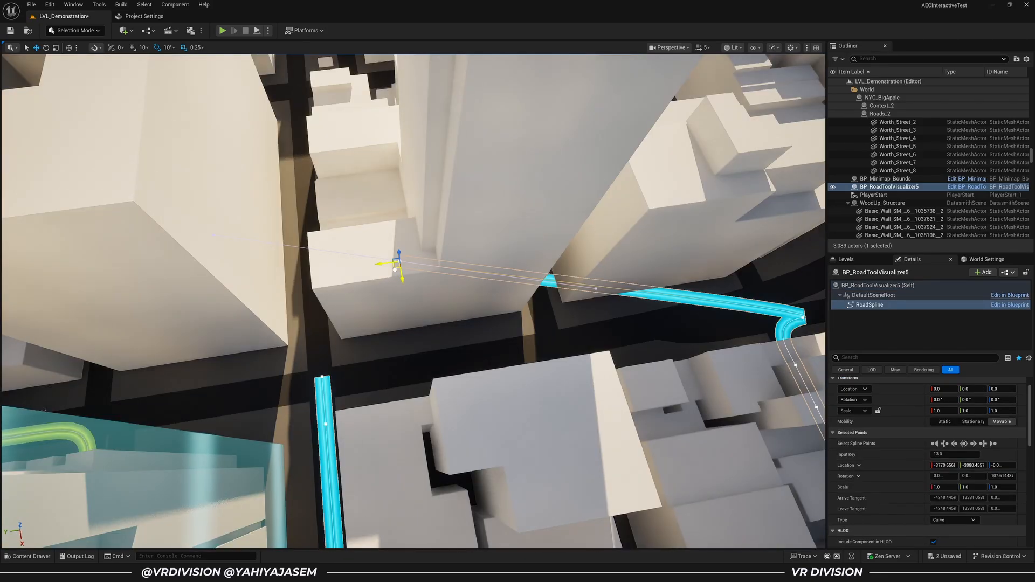
left_click_drag(390, 269, 366, 356)
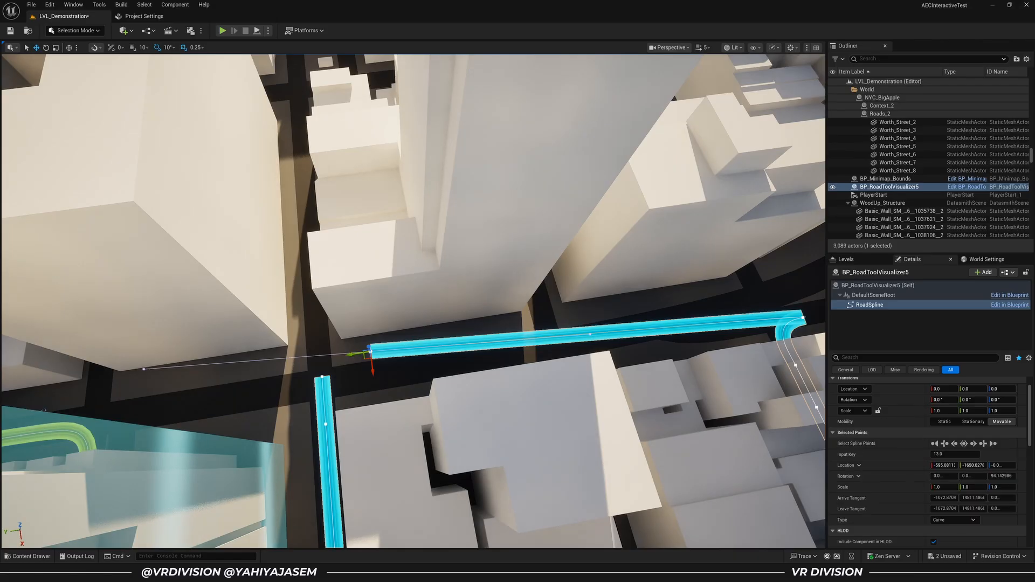
Step: Enable Close Road on the road visualizer actor to join the moved end point with the road's start
key("Escape")
key("Escape")
left_click(539, 339)
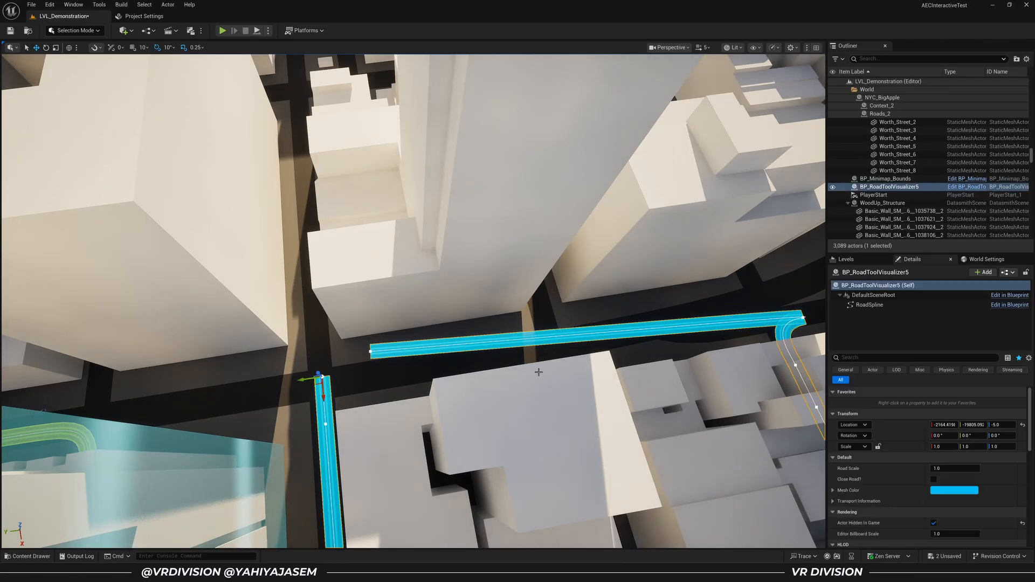
mouse_move(538, 372)
right_mouse_down()
mouse_move(406, 356)
mouse_move(527, 361)
right_mouse_up()
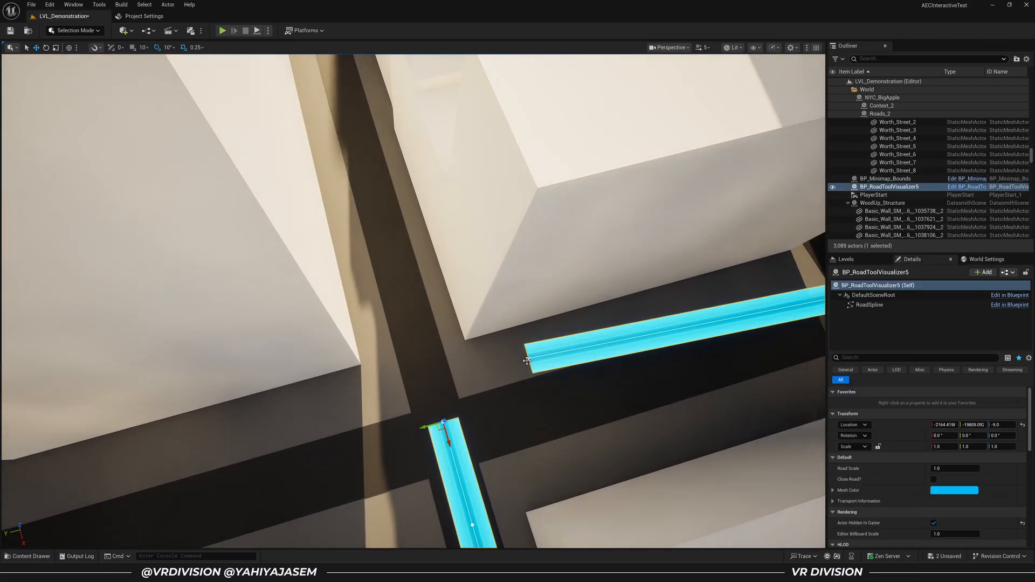
left_click(528, 359)
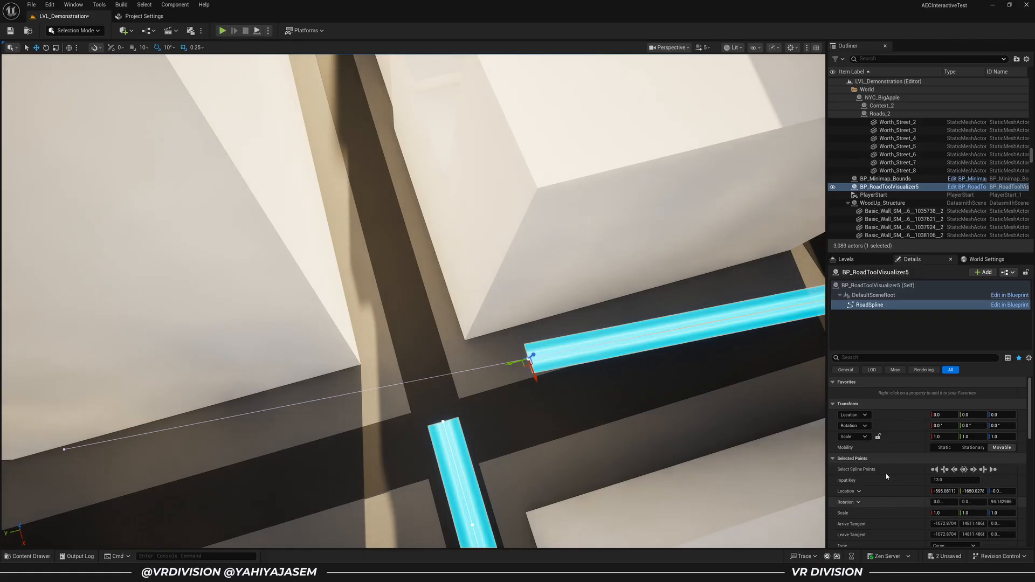
left_click(863, 305)
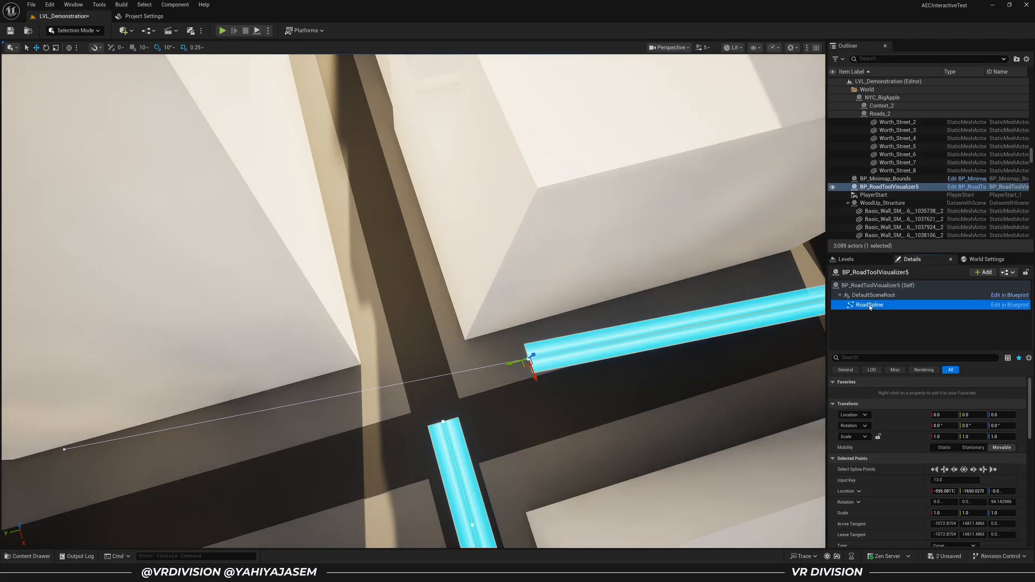
left_click(865, 285)
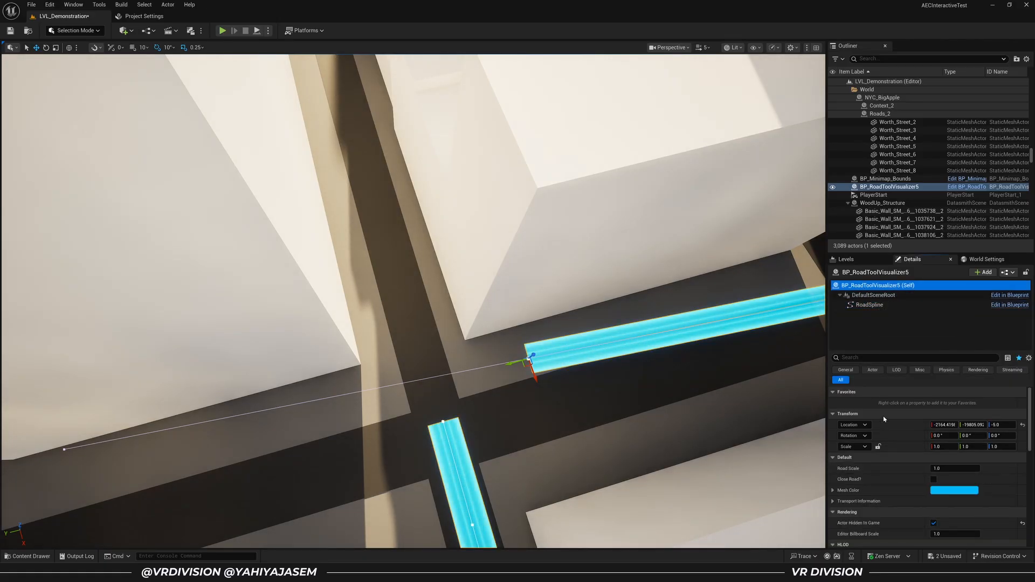
left_click(934, 480)
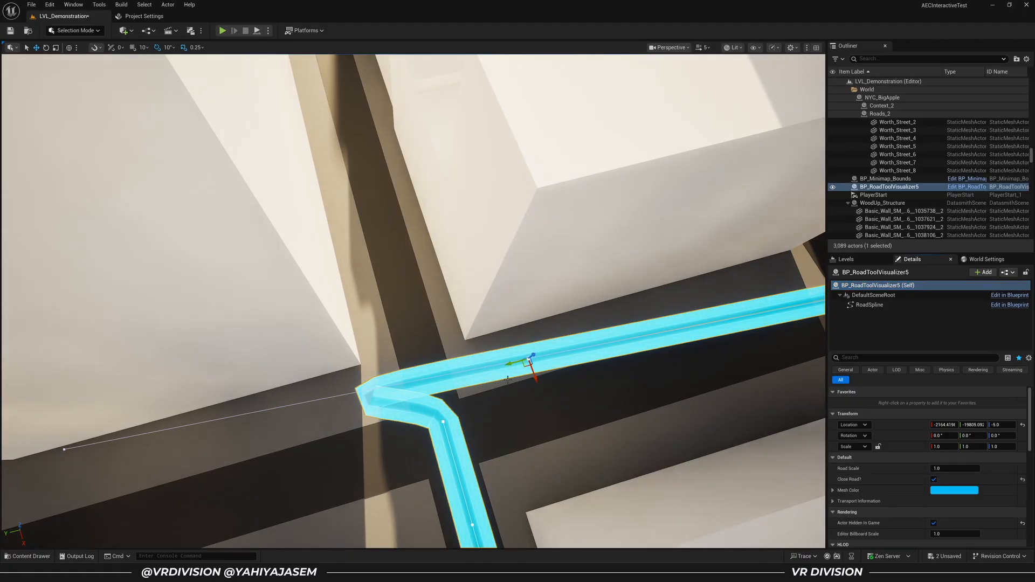
Step: Try sliding the end spline point back along its street, and undo the road closing and the end point moves
left_click_drag(473, 368, 546, 366)
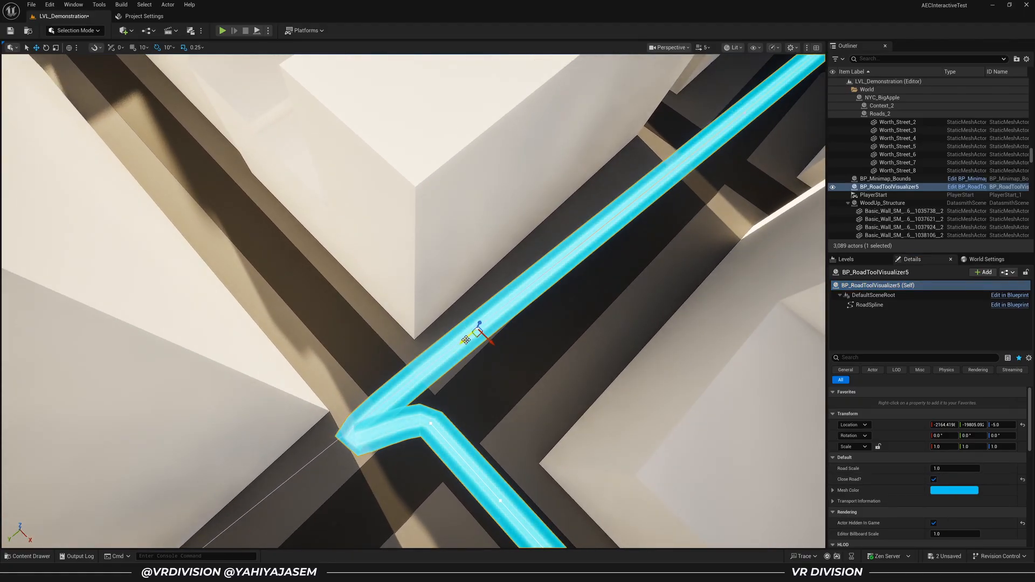
left_click_drag(466, 340, 565, 250)
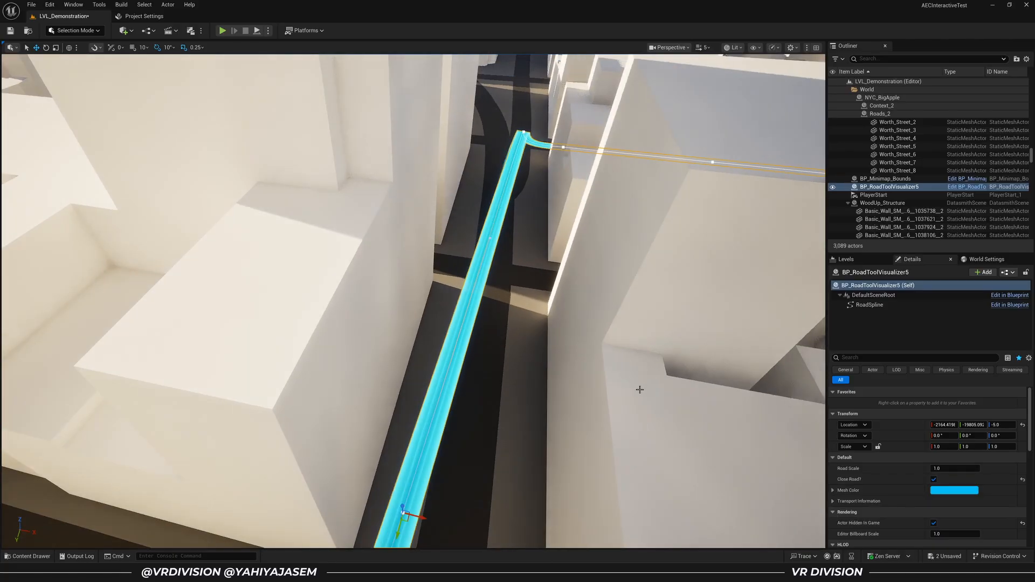
key("ctrl+z")
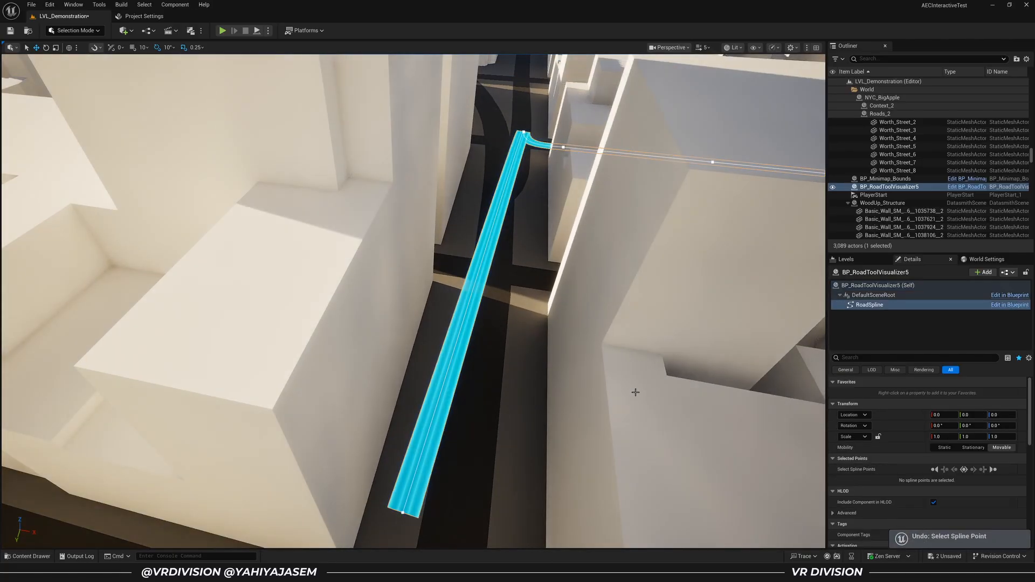
key("ctrl+z")
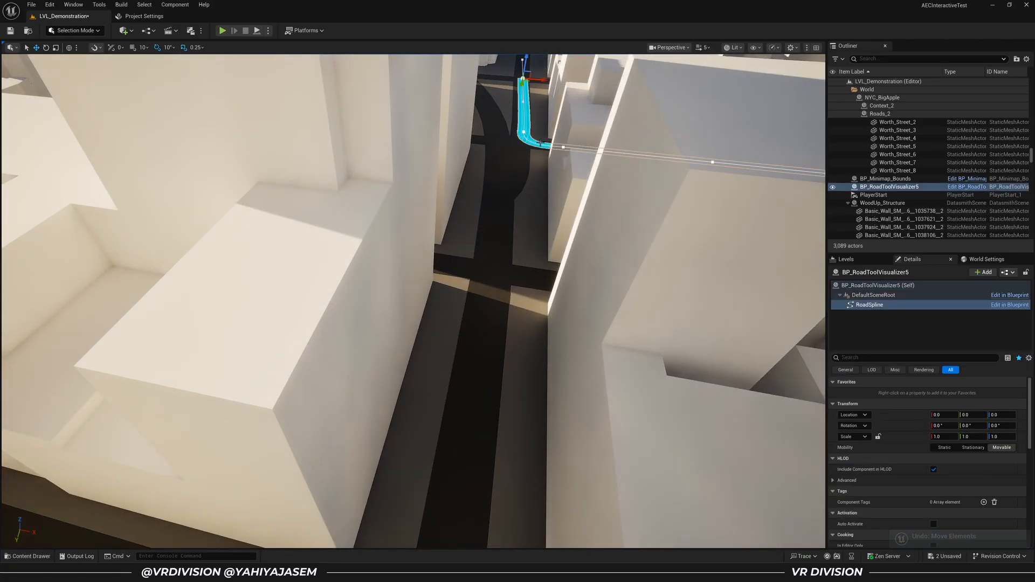
Step: Widen the highlighted road by setting its Road Scale to 1.98292
left_click(526, 125)
right_click_drag(522, 185, 515, 161)
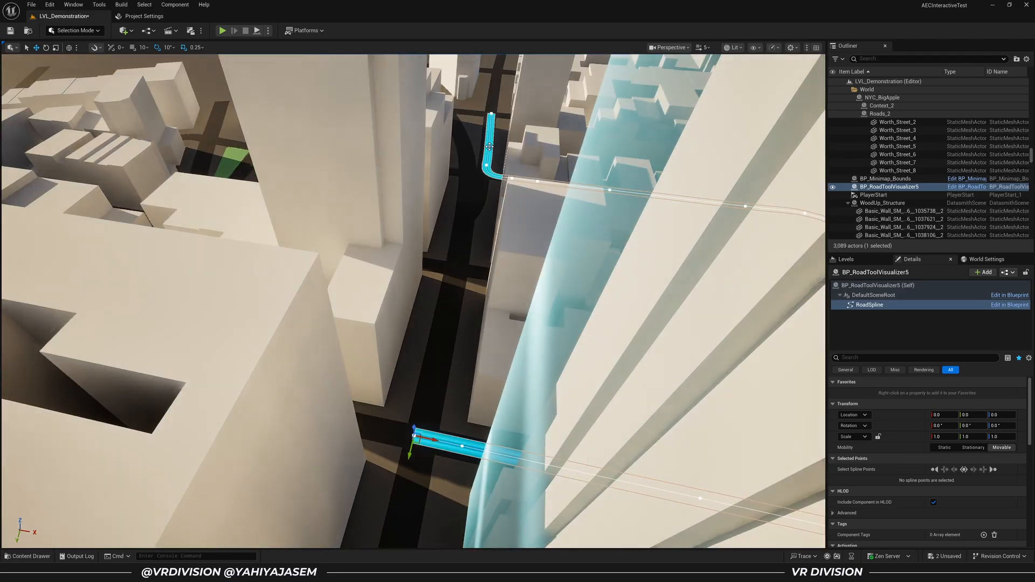
left_click(452, 443)
right_click_drag(453, 443, 507, 464)
scroll(517, 448, "down", 2)
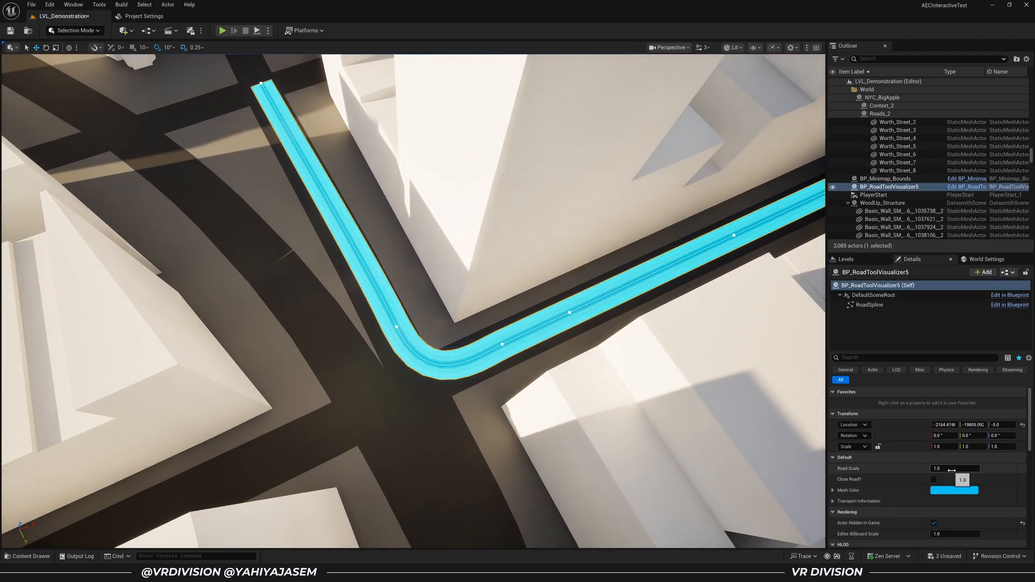
mouse_move(954, 468)
left_mouse_down()
mouse_move(987, 468)
mouse_move(970, 469)
left_mouse_up()
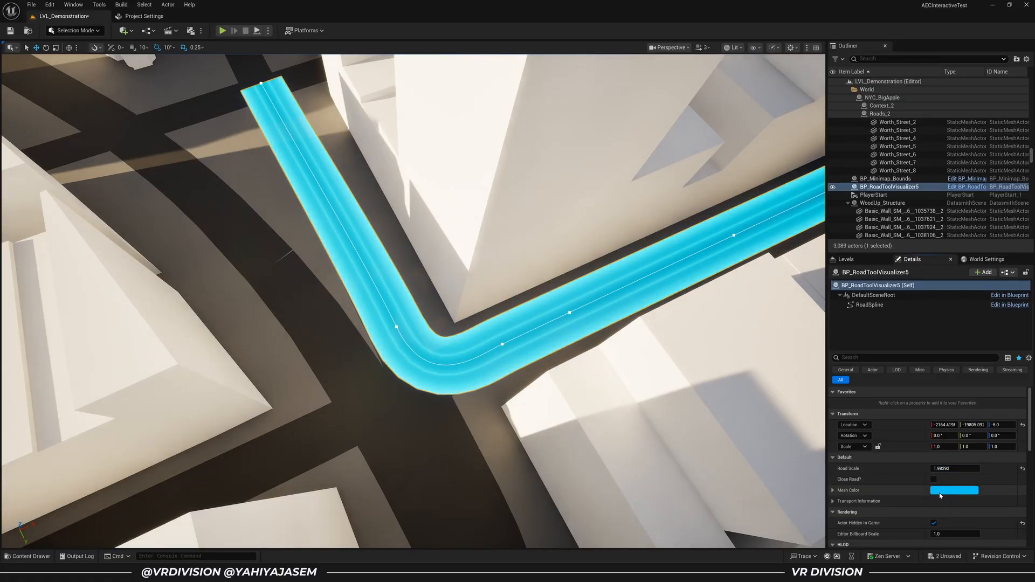
Step: Set the Tint Color in the road's Transport Information to orange
left_click(833, 501)
scroll(839, 485, "down", 3)
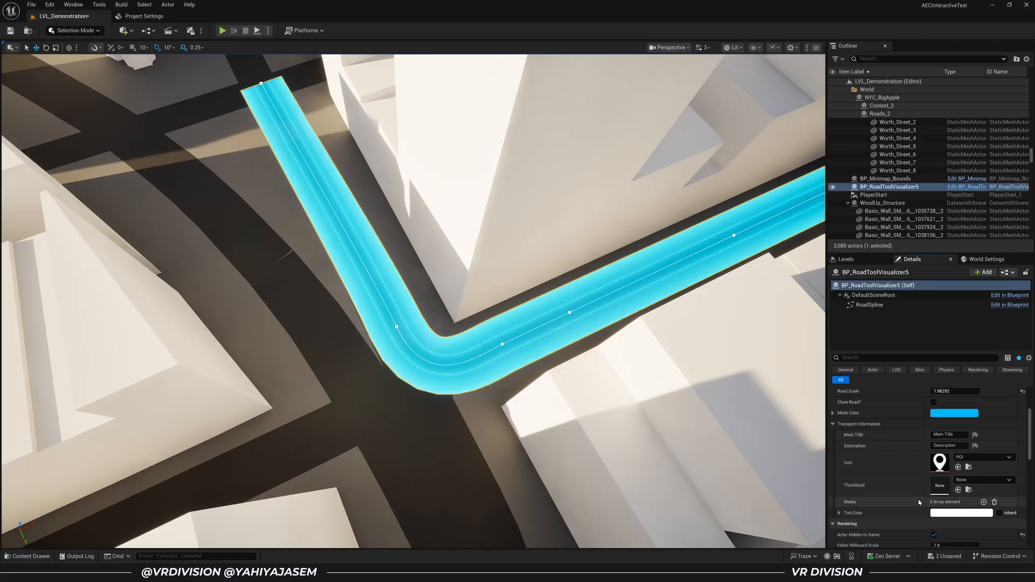
left_click(933, 512)
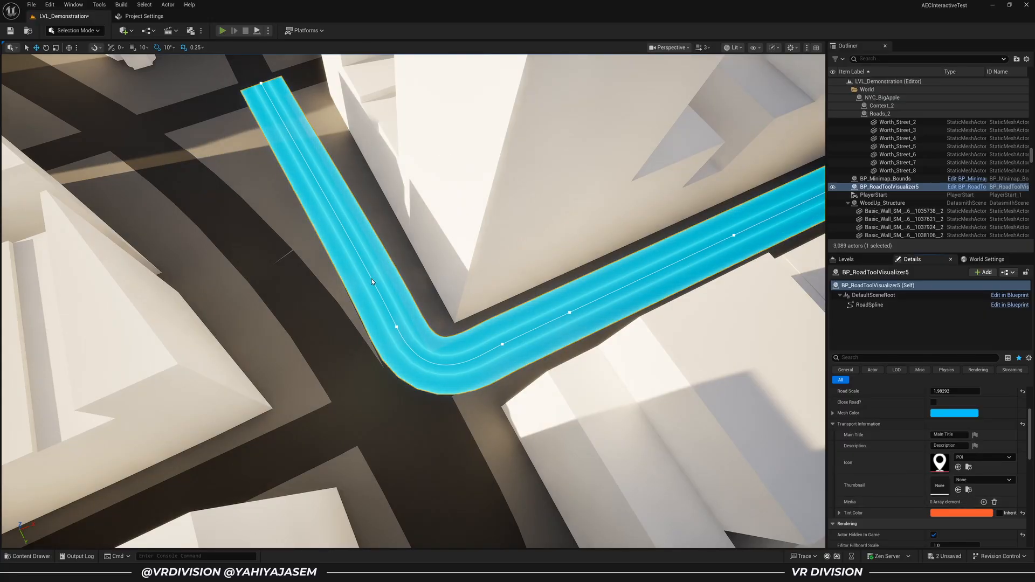
Step: Play the level, open the Surroundings mode, and inspect the new road's information card and the road network
key("alt+p")
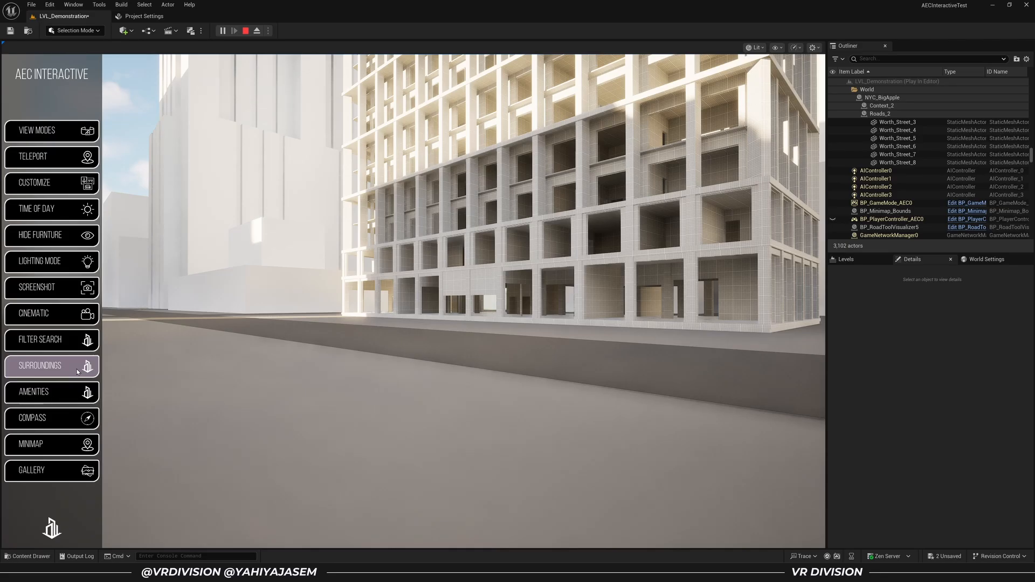
left_click(78, 372)
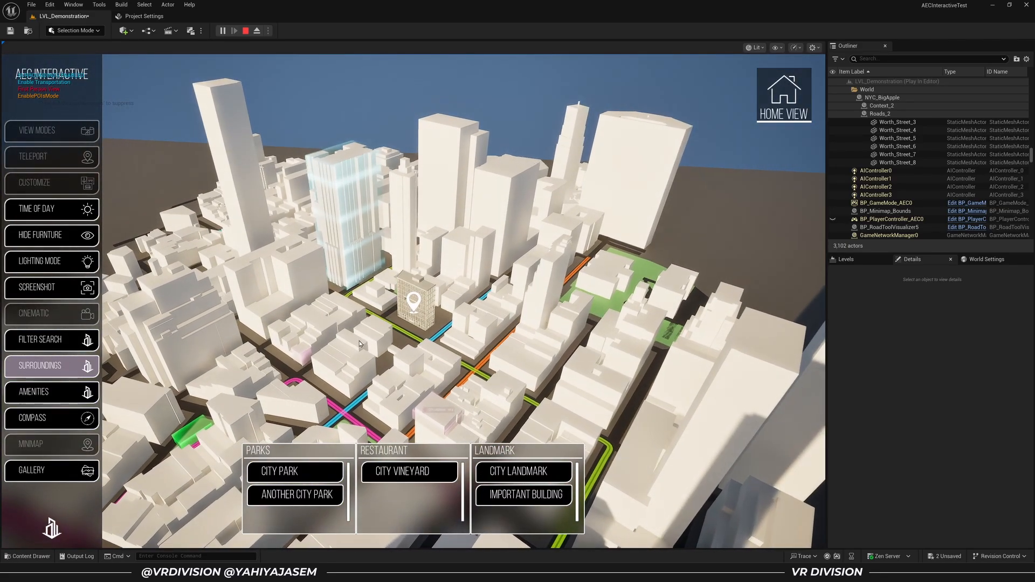
left_click_drag(359, 344, 311, 376)
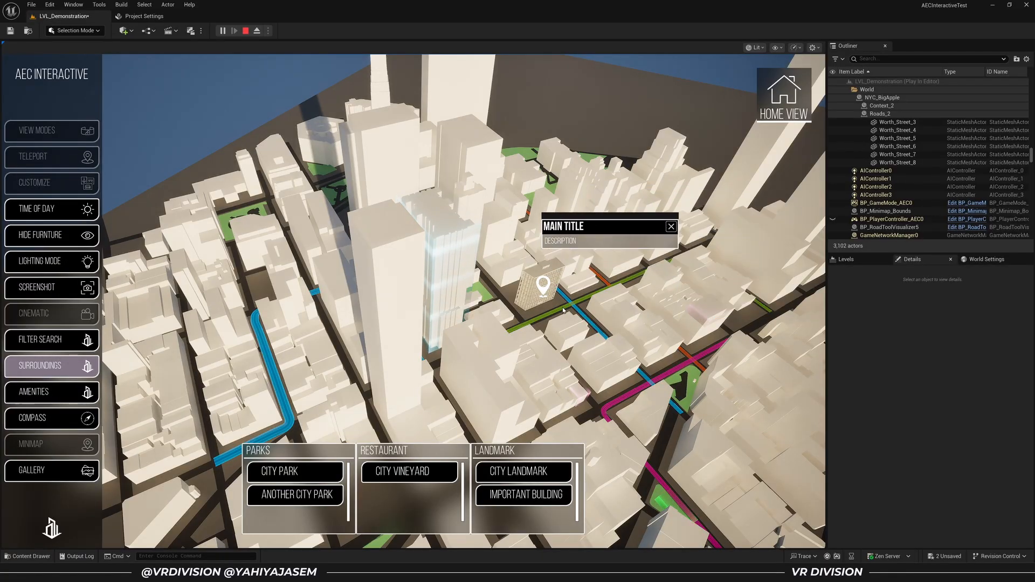
left_click_drag(556, 314, 353, 375)
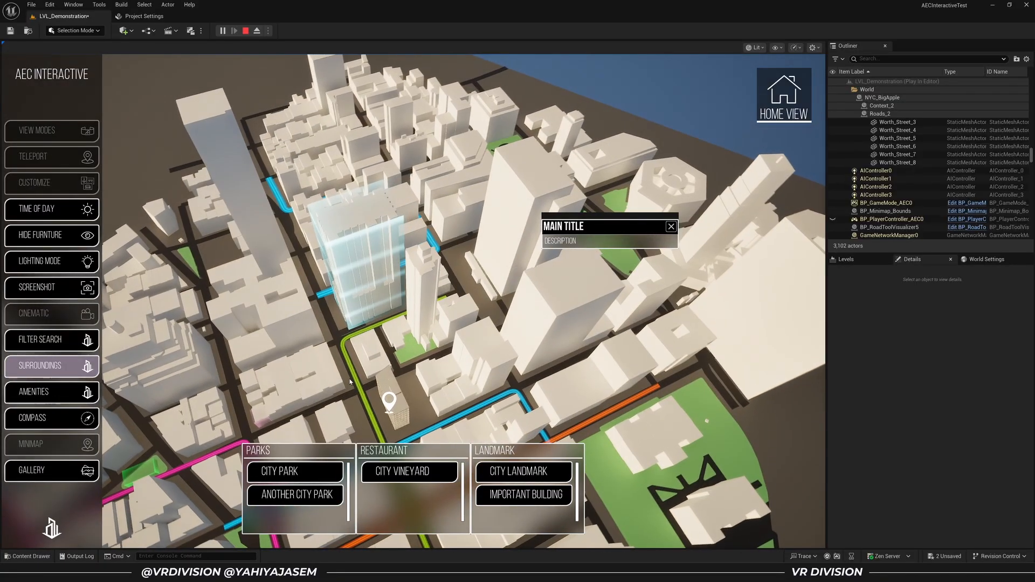
Step: View the Road 2 information card and its gallery, and end the play session
left_click(353, 375)
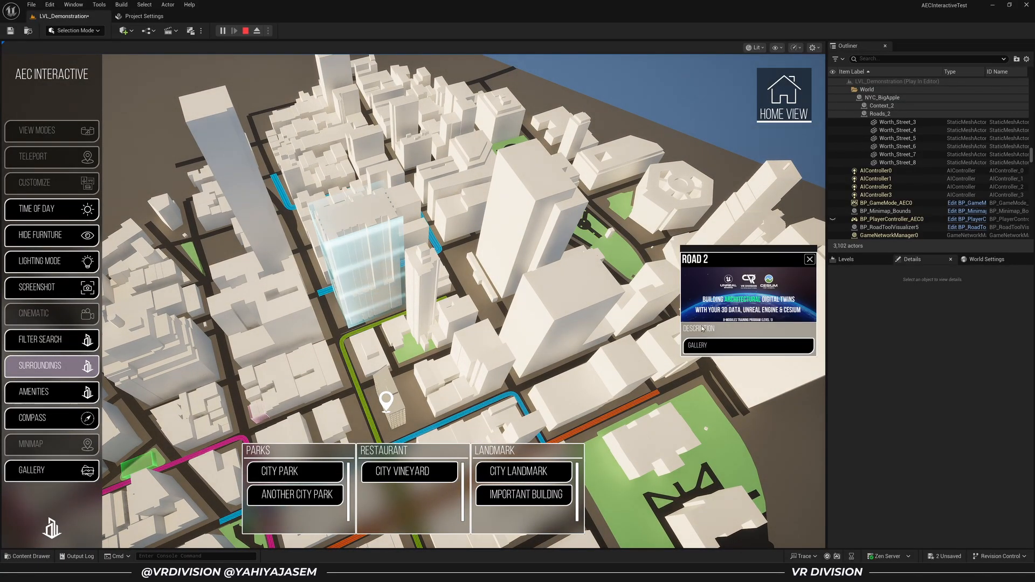
left_click(696, 346)
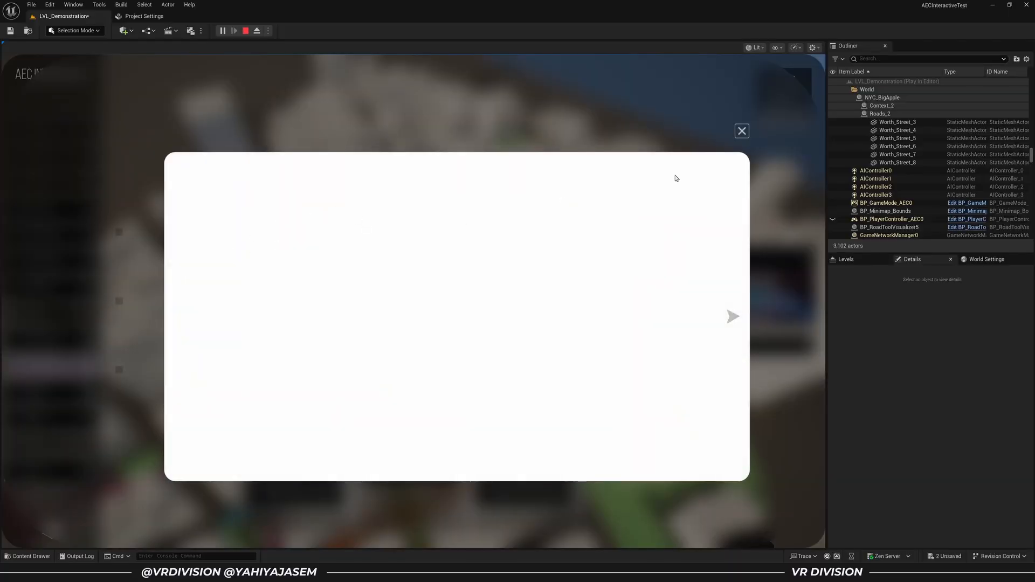
left_click(742, 131)
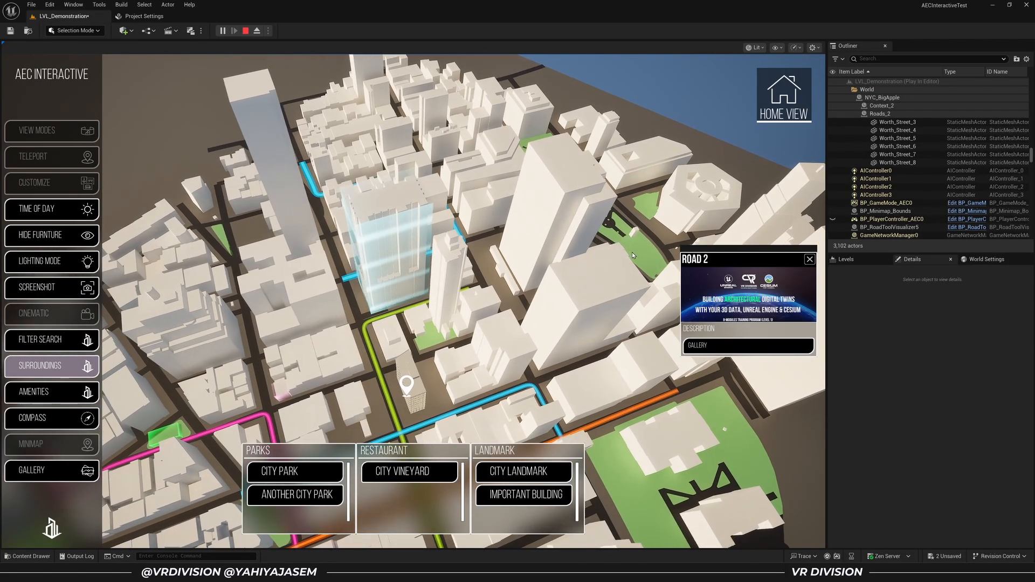
key("Escape")
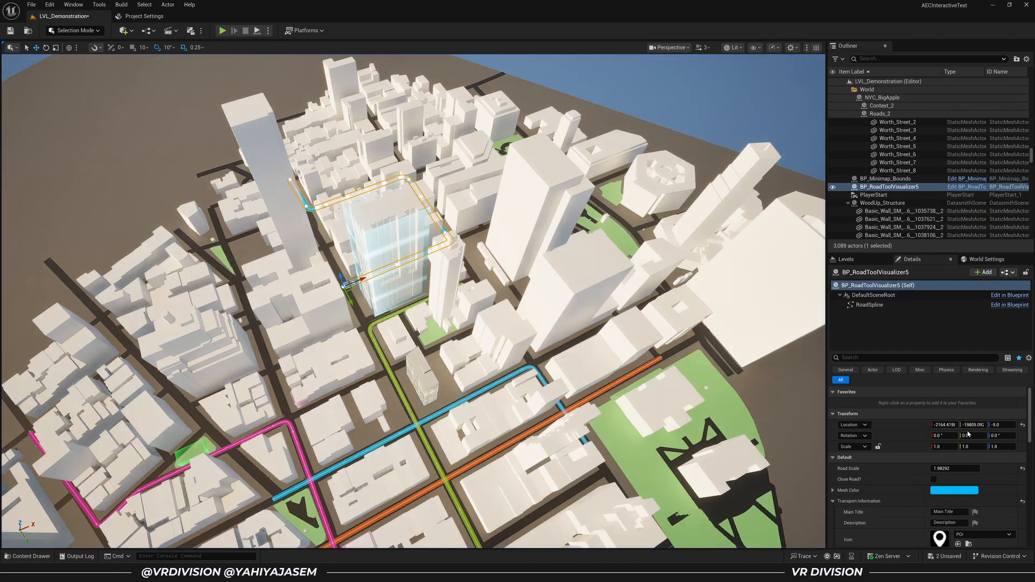
scroll(955, 462, "down", 2)
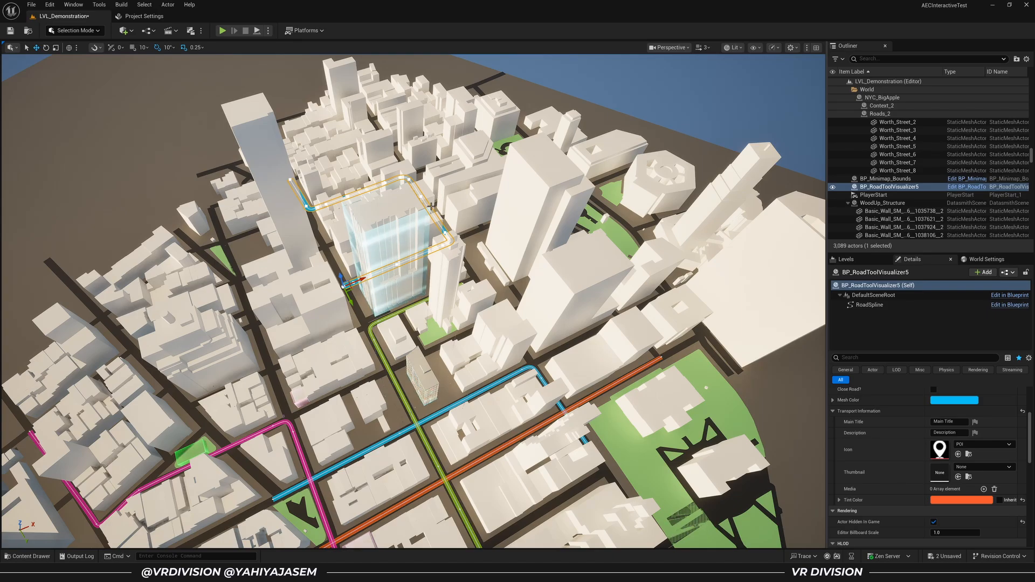
right_click_drag(507, 261, 485, 255)
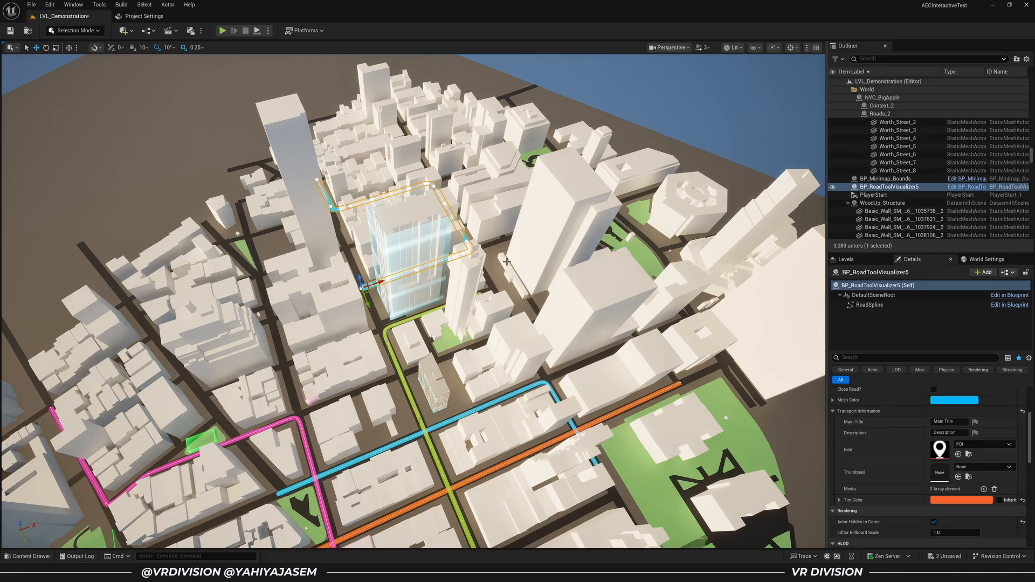